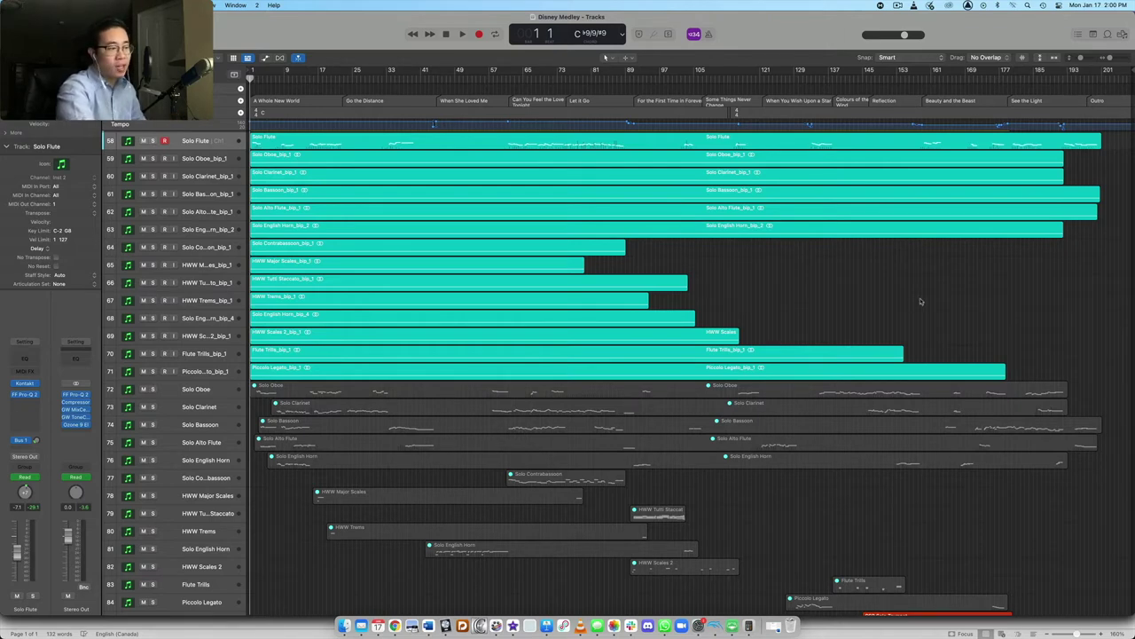
Look over the string and woodwind tracks in the arrangement, including the muted original MIDI tracks below them.
{"action": "scroll", "coordinate": [914, 300], "scroll_direction": "down", "scroll_amount": 2}
{"action": "scroll", "coordinate": [887, 295], "scroll_direction": "up", "scroll_amount": 3}
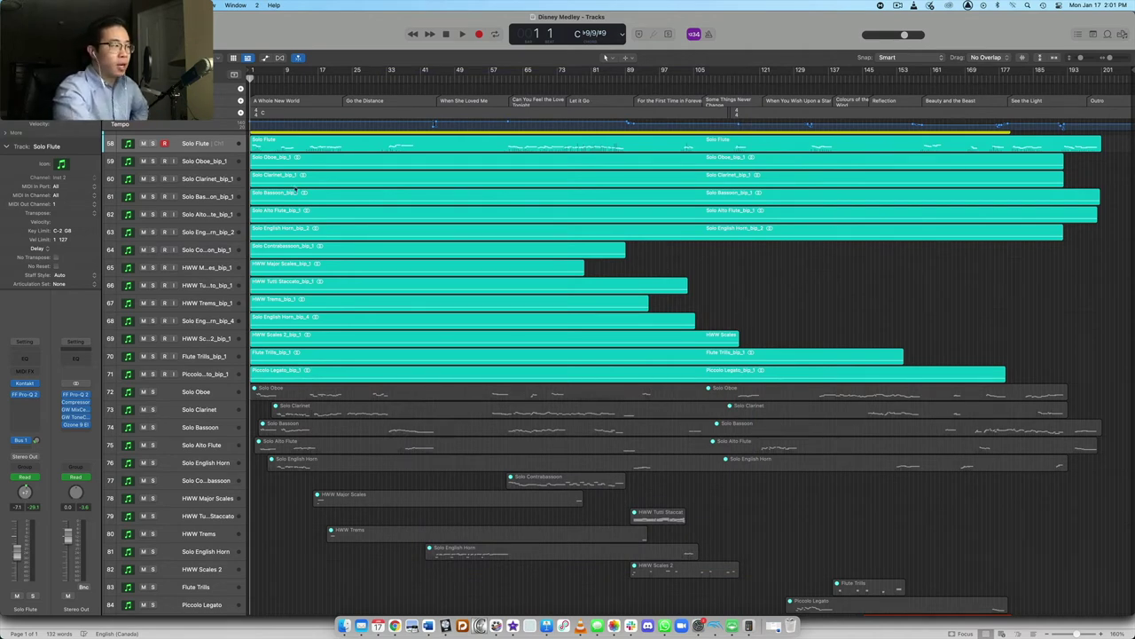
{"action": "scroll", "coordinate": [700, 279], "scroll_direction": "up", "scroll_amount": 10}
{"action": "scroll", "coordinate": [782, 281], "scroll_direction": "up", "scroll_amount": 10}
{"action": "scroll", "coordinate": [782, 281], "scroll_direction": "down", "scroll_amount": 14}
{"action": "scroll", "coordinate": [782, 280], "scroll_direction": "down", "scroll_amount": 2}
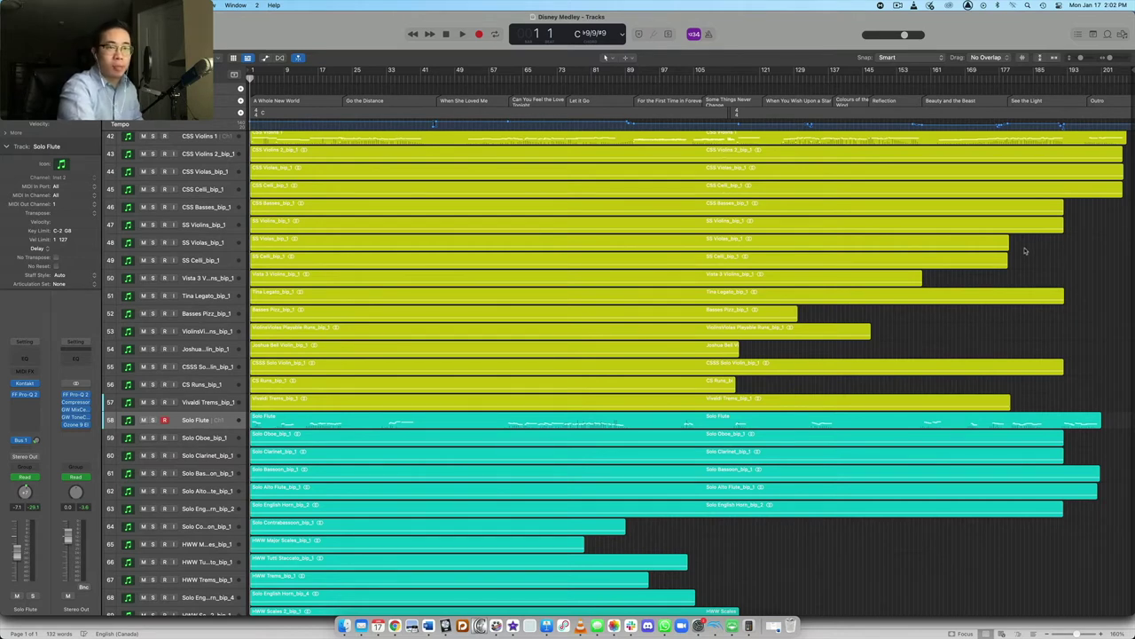
{"action": "scroll", "coordinate": [1030, 248], "scroll_direction": "down", "scroll_amount": 4}
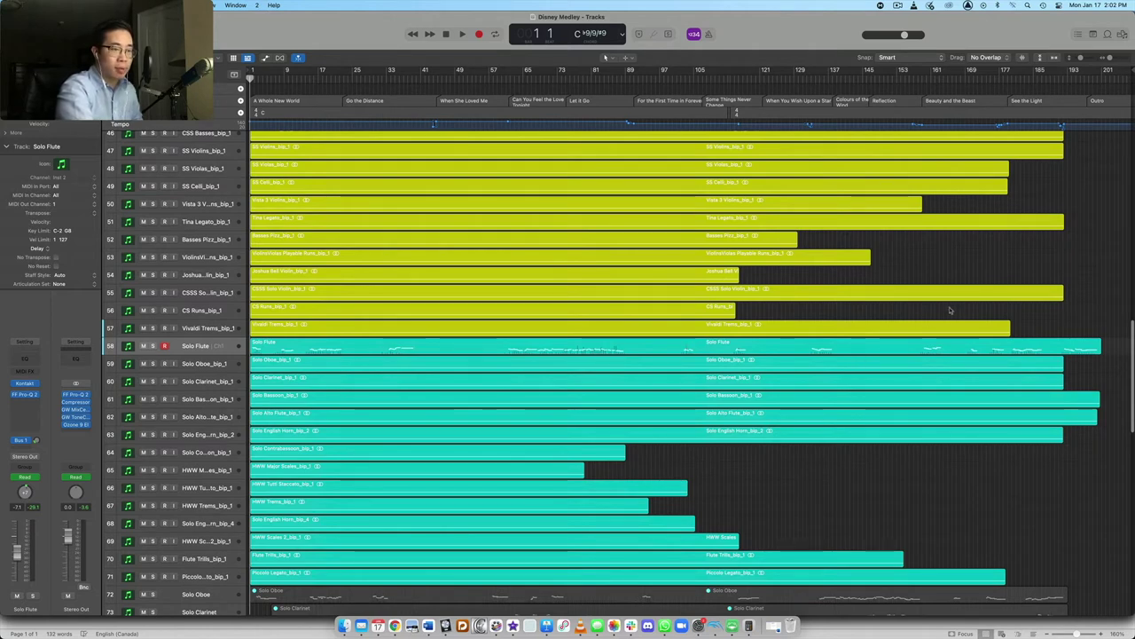
{"action": "scroll", "coordinate": [929, 282], "scroll_direction": "up", "scroll_amount": 2}
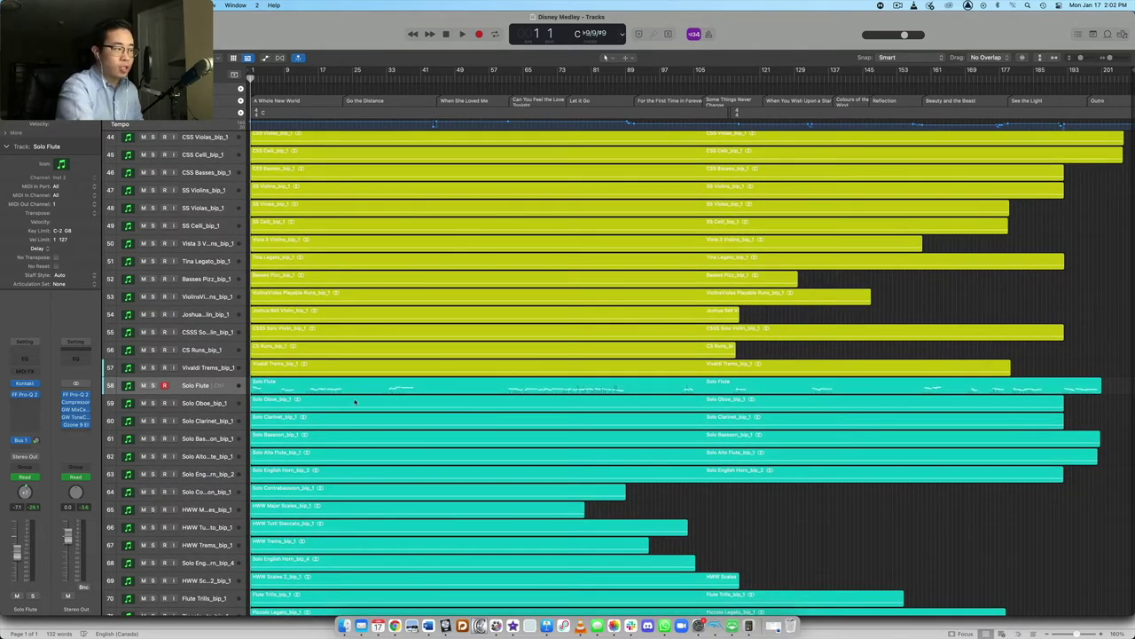
{"action": "scroll", "coordinate": [537, 456], "scroll_direction": "down", "scroll_amount": 1}
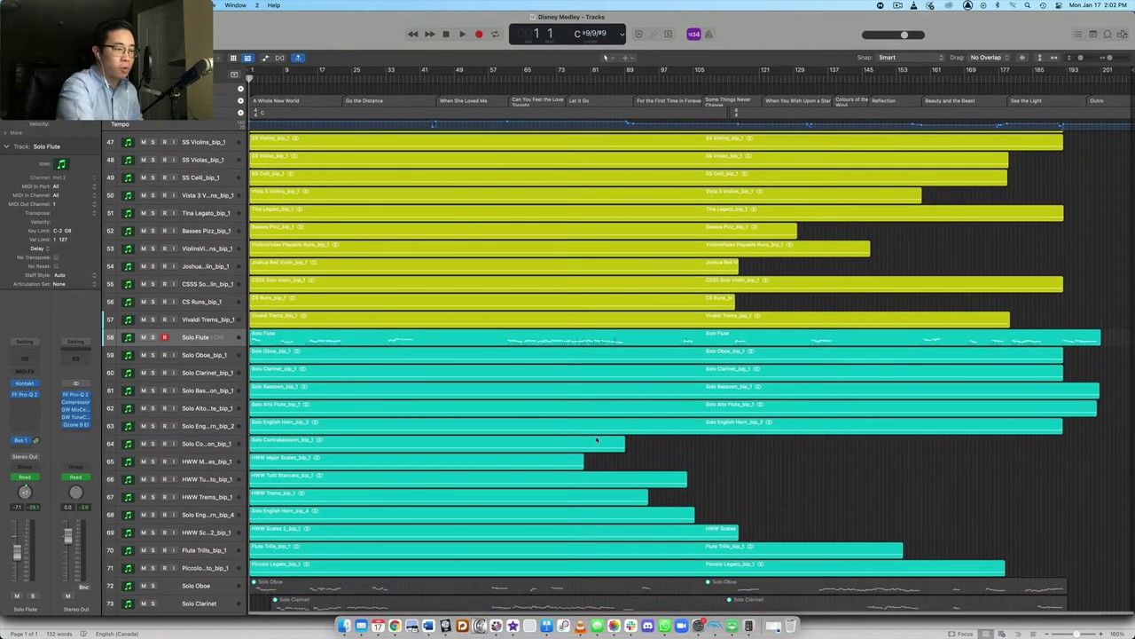
{"action": "scroll", "coordinate": [565, 272], "scroll_direction": "up", "scroll_amount": 4}
{"action": "scroll", "coordinate": [600, 287], "scroll_direction": "down", "scroll_amount": 1}
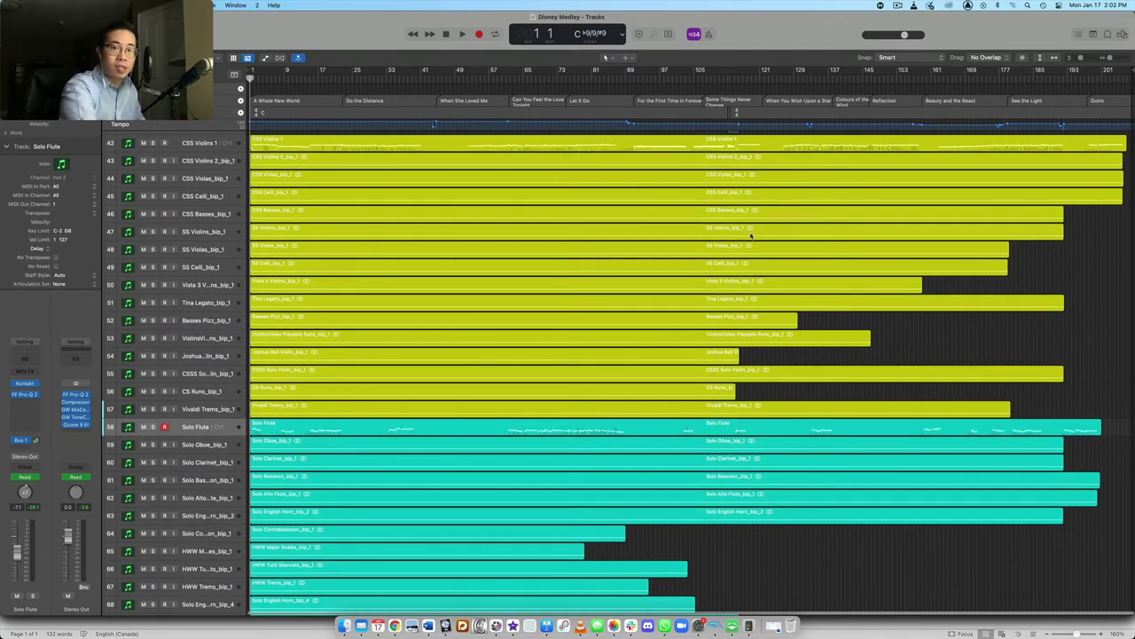
{"action": "scroll", "coordinate": [751, 237], "scroll_direction": "down", "scroll_amount": 3}
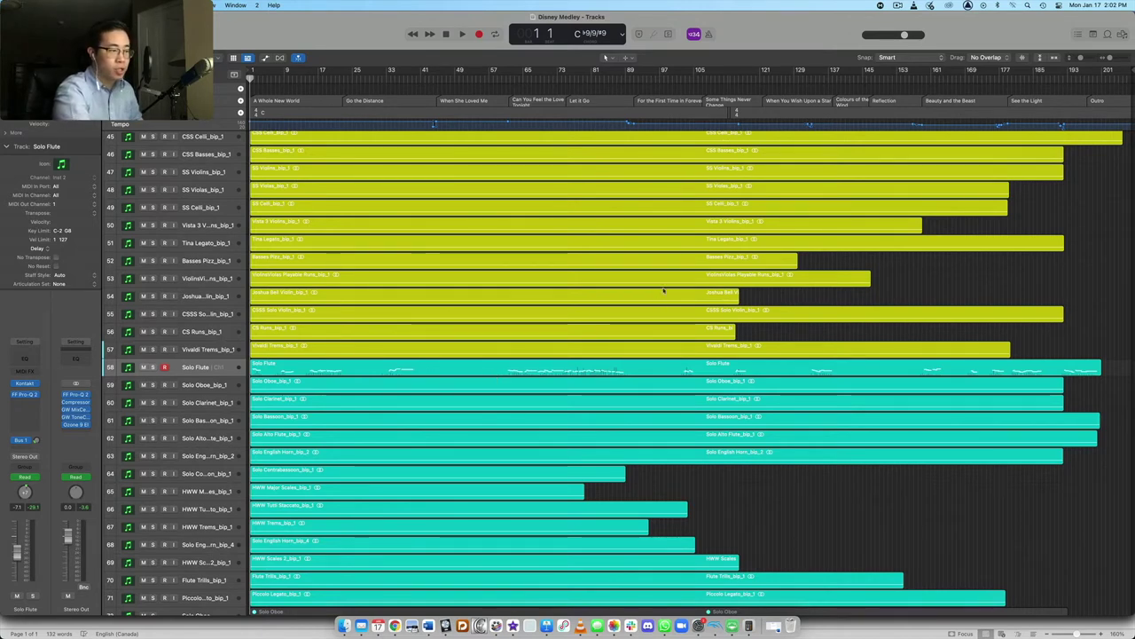
{"action": "scroll", "coordinate": [656, 282], "scroll_direction": "down", "scroll_amount": 2}
{"action": "scroll", "coordinate": [689, 312], "scroll_direction": "up", "scroll_amount": 2}
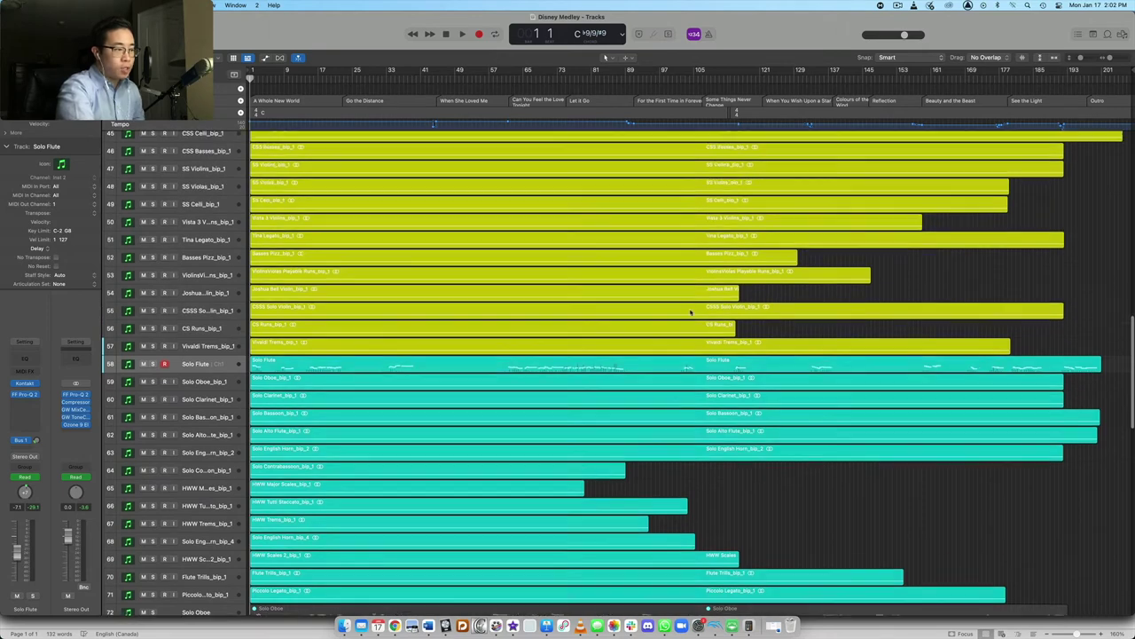
{"action": "scroll", "coordinate": [689, 312], "scroll_direction": "down", "scroll_amount": 9}
{"action": "scroll", "coordinate": [691, 312], "scroll_direction": "down", "scroll_amount": 3}
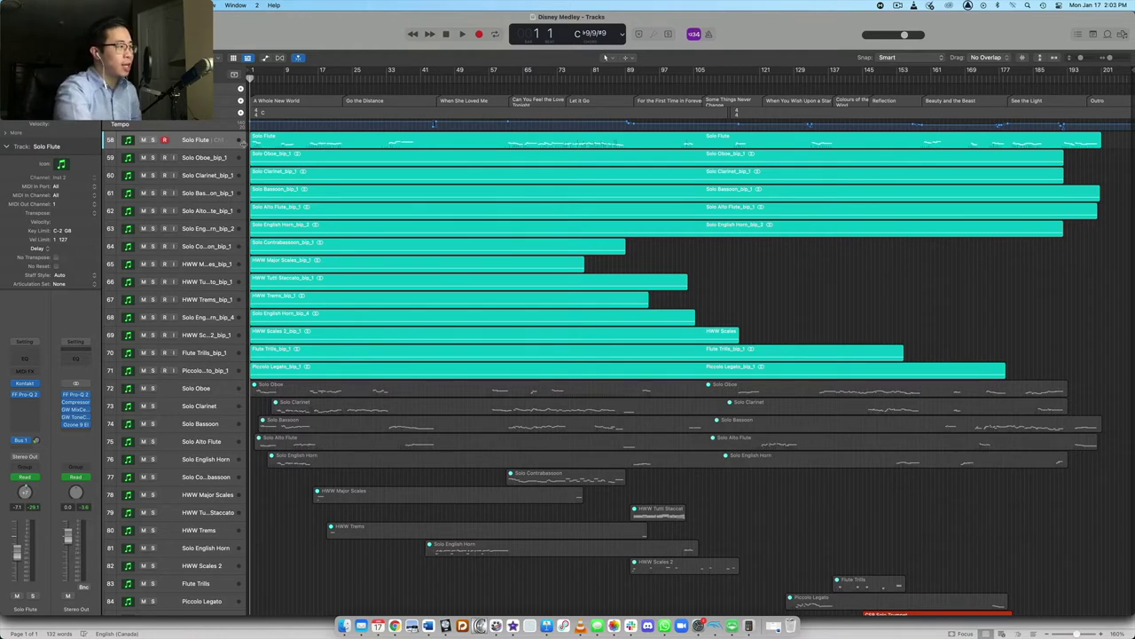
Select the Solo Flute track and widen the track headers so the woodwind track names are readable.
{"action": "left_click", "coordinate": [222, 145]}
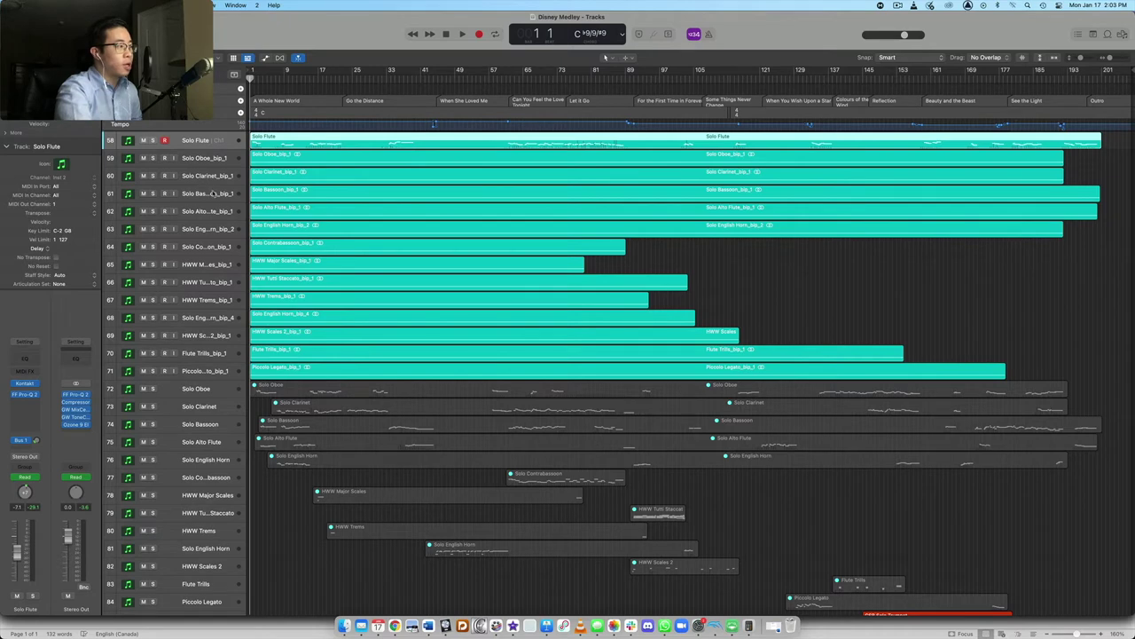
{"action": "scroll", "coordinate": [213, 195], "scroll_direction": "up", "scroll_amount": 1}
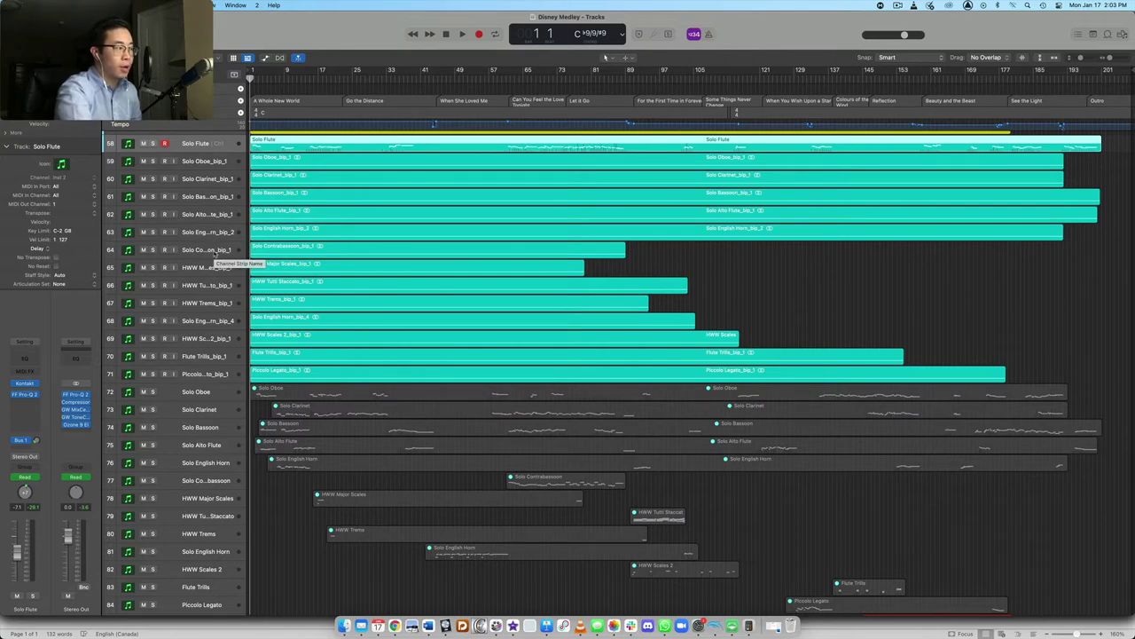
{"action": "scroll", "coordinate": [209, 277], "scroll_direction": "down", "scroll_amount": 1}
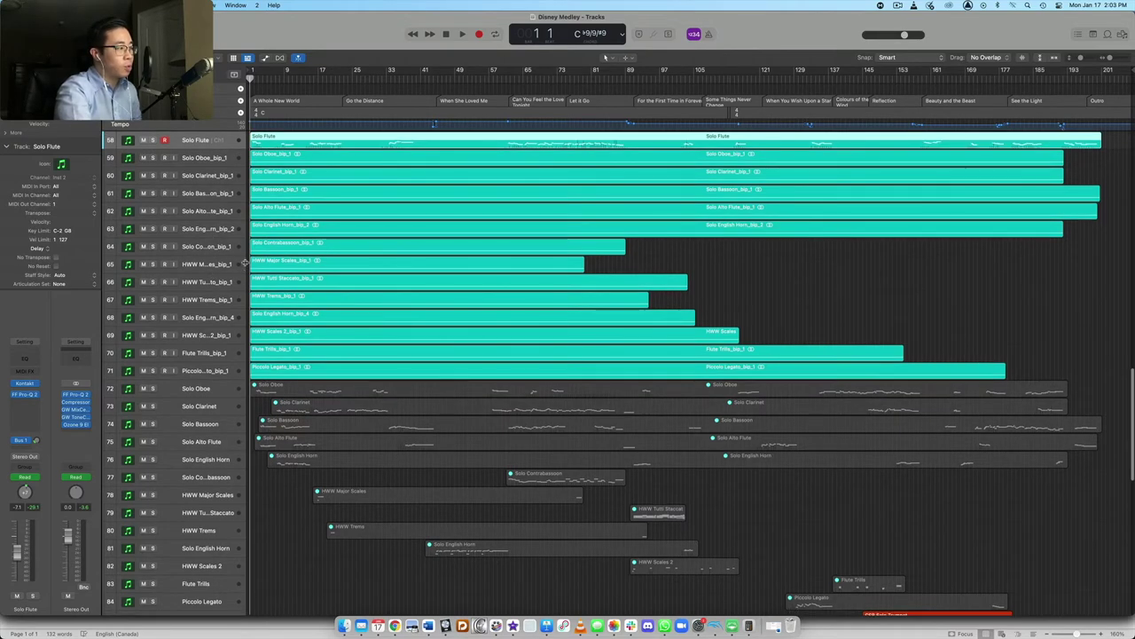
{"action": "left_click_drag", "start_coordinate": [245, 263], "coordinate": [328, 265]}
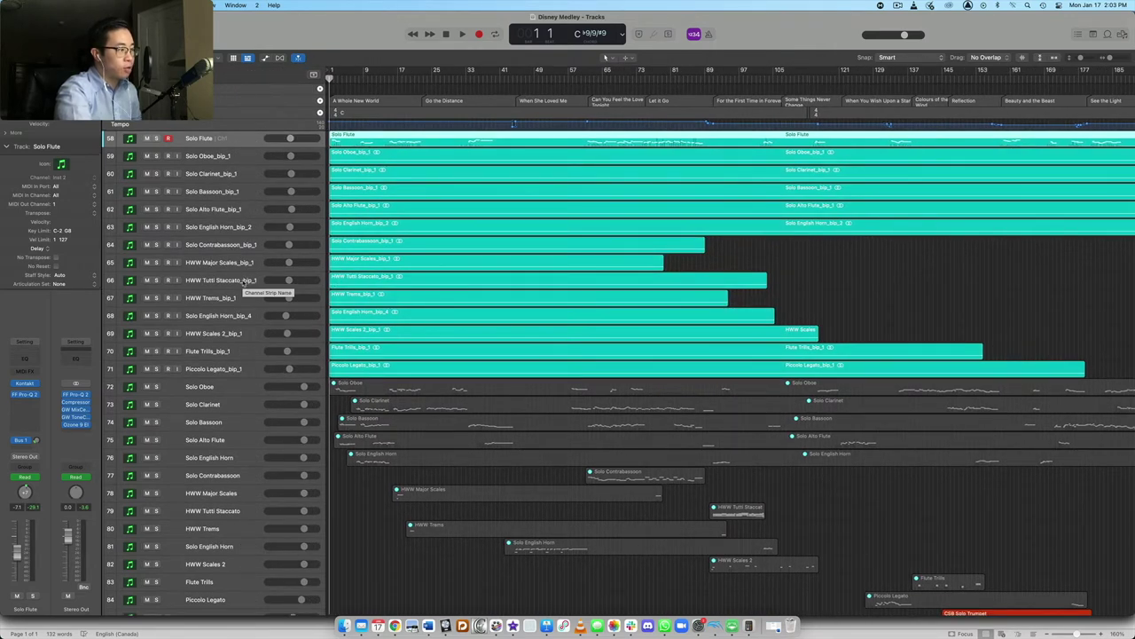
{"action": "scroll", "coordinate": [241, 293], "scroll_direction": "up", "scroll_amount": 1}
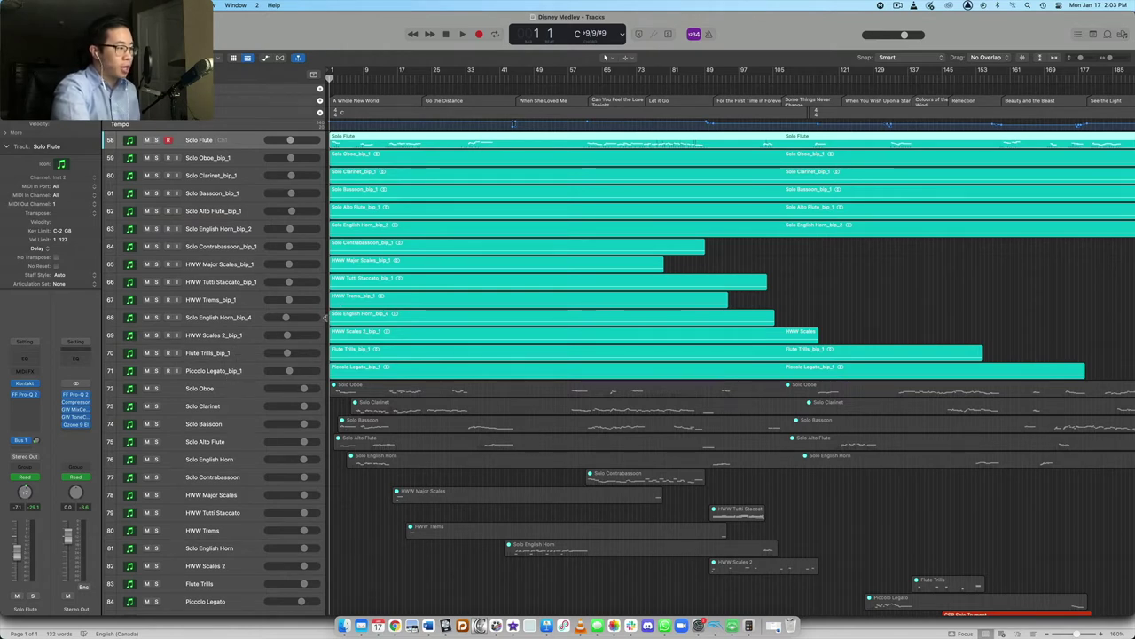
{"action": "left_click_drag", "start_coordinate": [325, 175], "coordinate": [308, 194]}
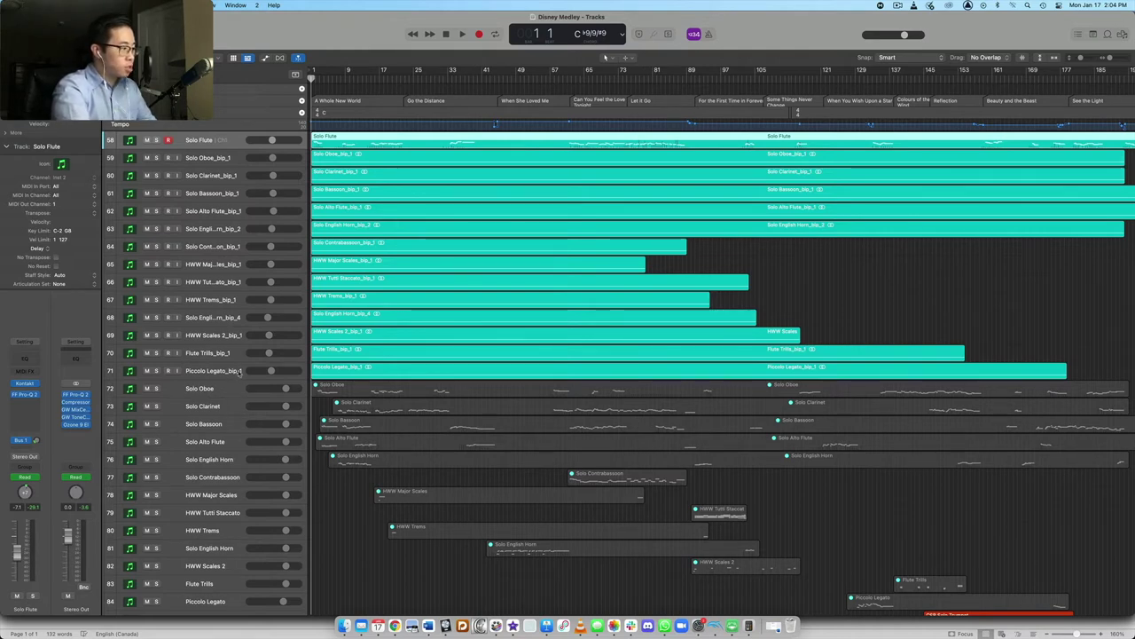
Solo the woodwind tracks from Solo Flute to Piccolo Legato_bip_1 and play the medley from bar 1.
{"action": "left_click", "coordinate": [240, 370], "text": "shift"}
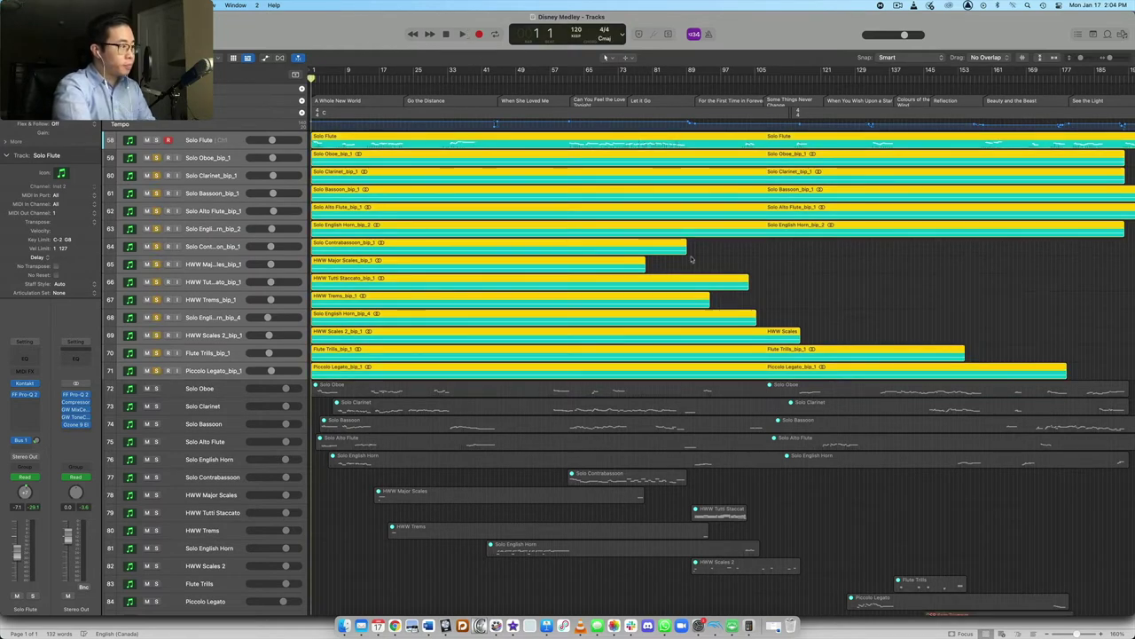
{"action": "left_click", "coordinate": [462, 34]}
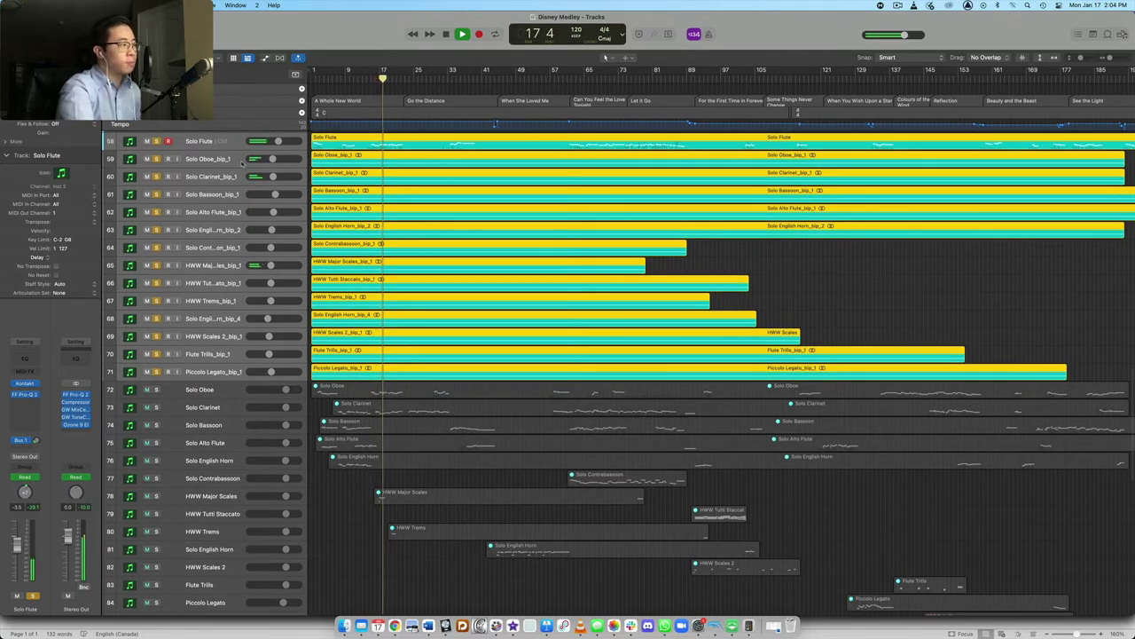
{"action": "left_click", "coordinate": [157, 141]}
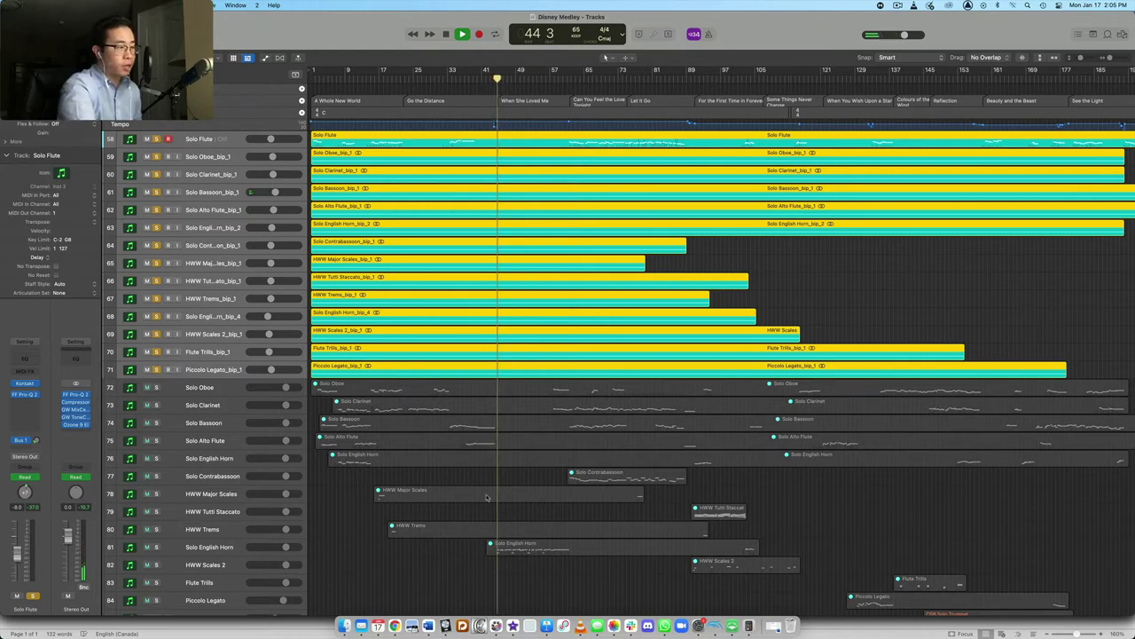
Switch the woodwind tracks' solo off and on during playback to compare them with the full orchestra.
{"action": "key", "text": "ctrl+s"}
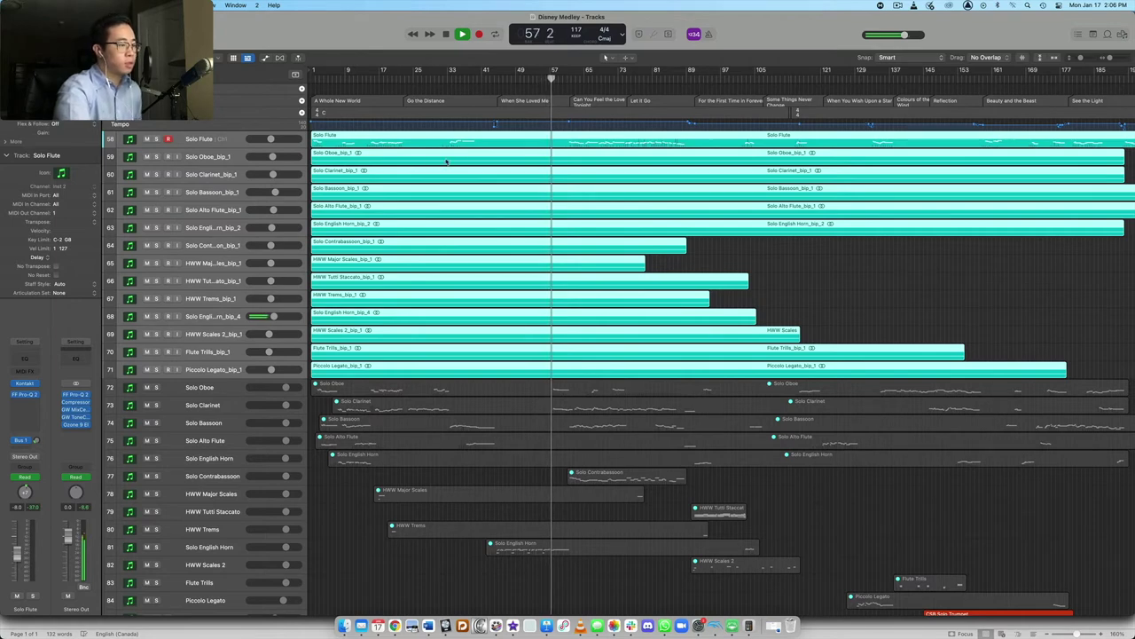
{"action": "left_click", "coordinate": [157, 139]}
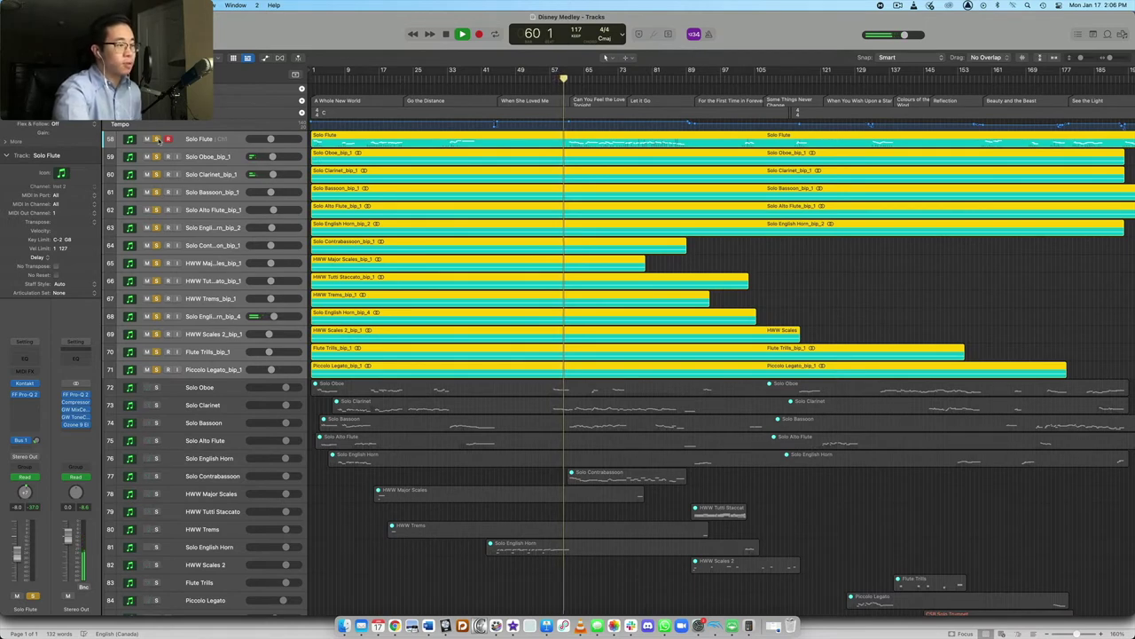
{"action": "left_click", "coordinate": [156, 140]}
{"action": "left_click", "coordinate": [156, 139]}
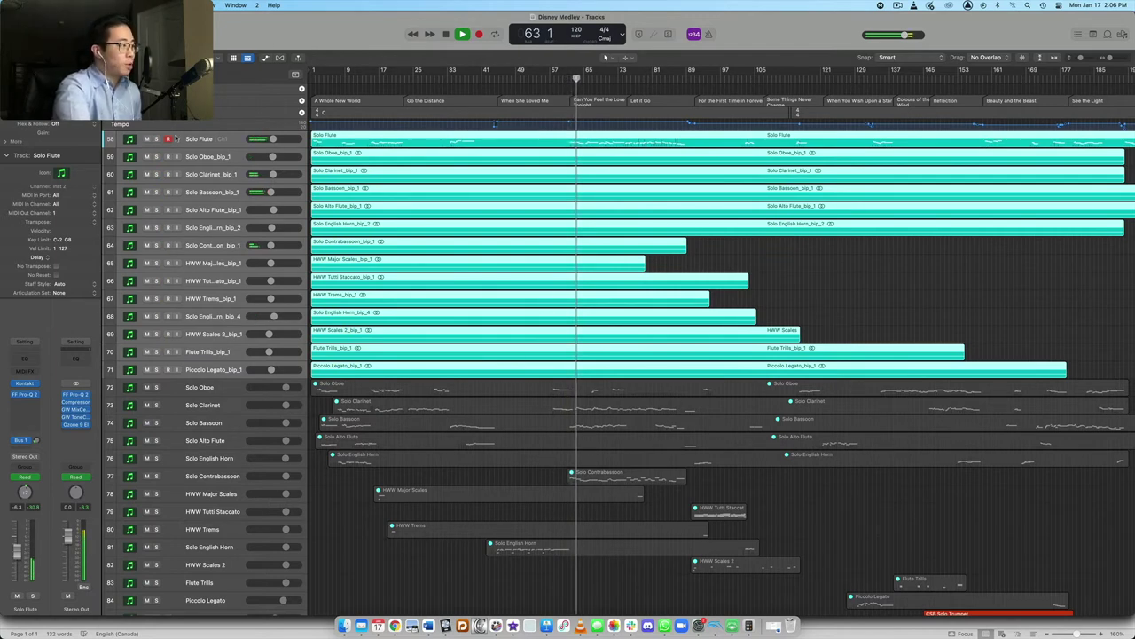
{"action": "key", "text": "s"}
{"action": "key", "text": "s"}
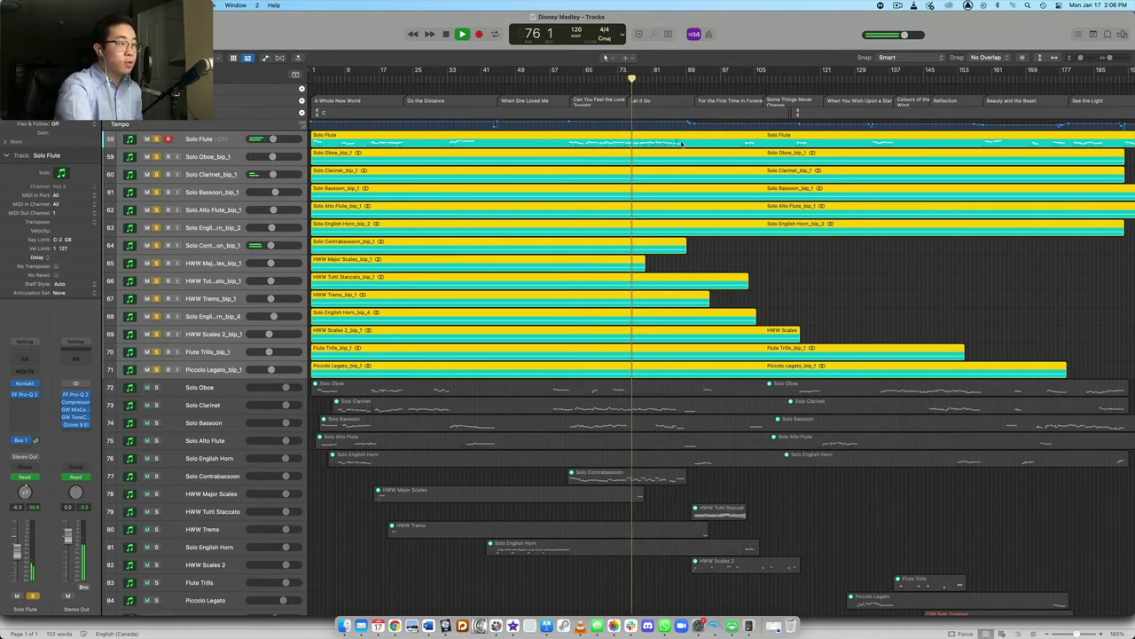
Stop the playback with the woodwinds out of solo and examine the woodwind parts around the playhead.
{"action": "left_click", "coordinate": [750, 312]}
{"action": "key", "text": "space"}
{"action": "scroll", "coordinate": [707, 215], "scroll_direction": "down", "scroll_amount": 10}
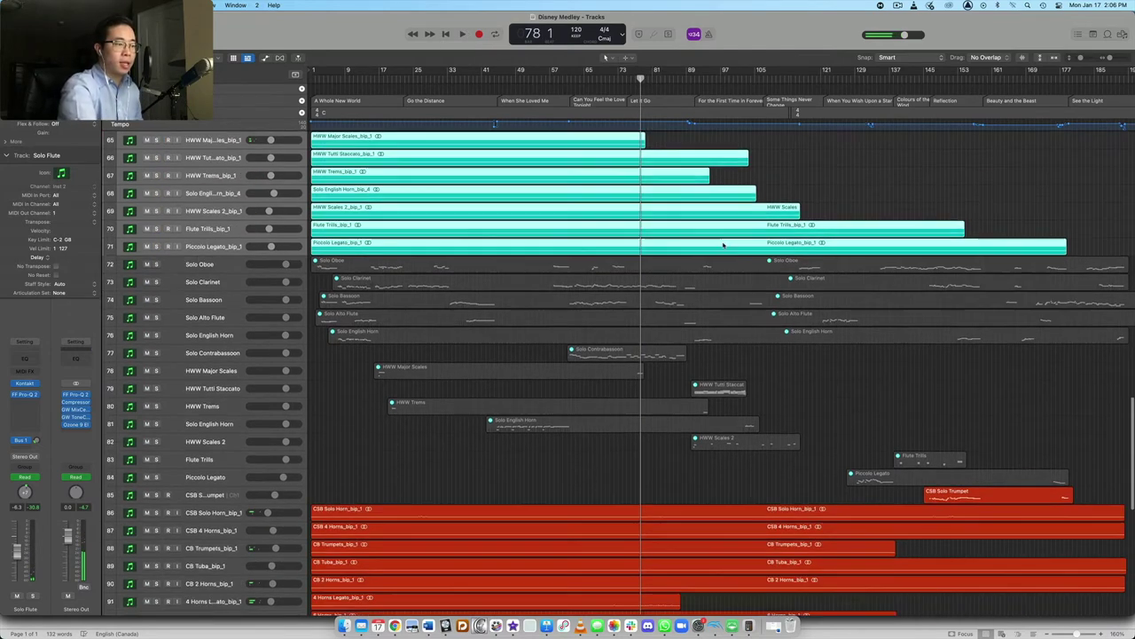
{"action": "scroll", "coordinate": [633, 369], "scroll_direction": "up", "scroll_amount": 5}
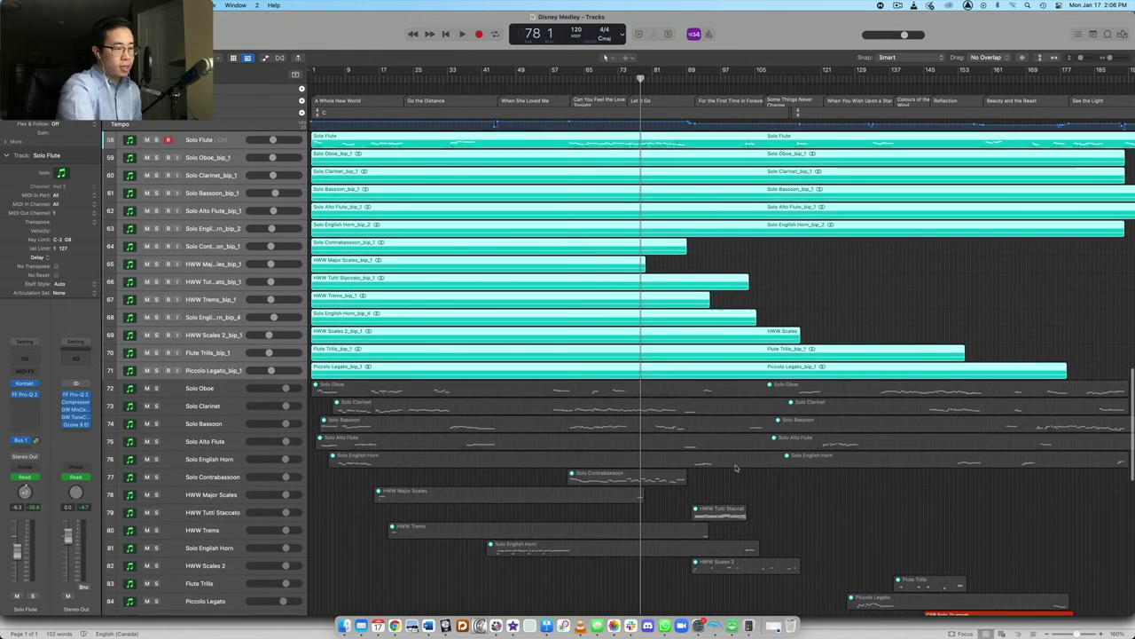
{"action": "scroll", "coordinate": [649, 481], "scroll_direction": "down", "scroll_amount": 1}
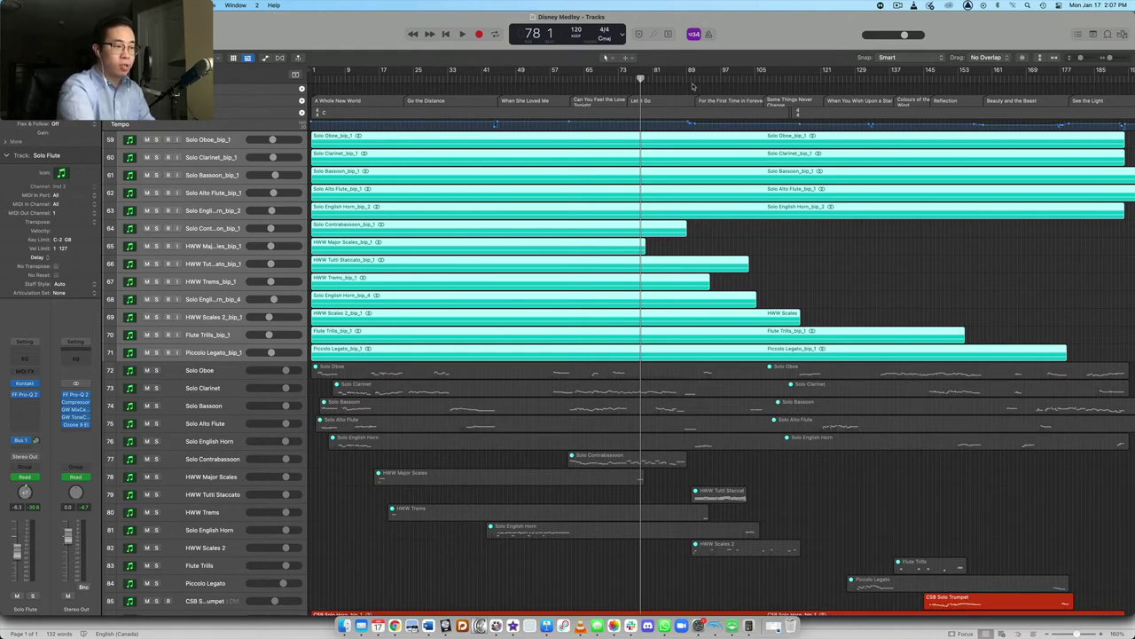
Play the medley from bar 90, just before "For the First Time in Forever", and solo the woodwind tracks.
{"action": "key", "text": "alt+period"}
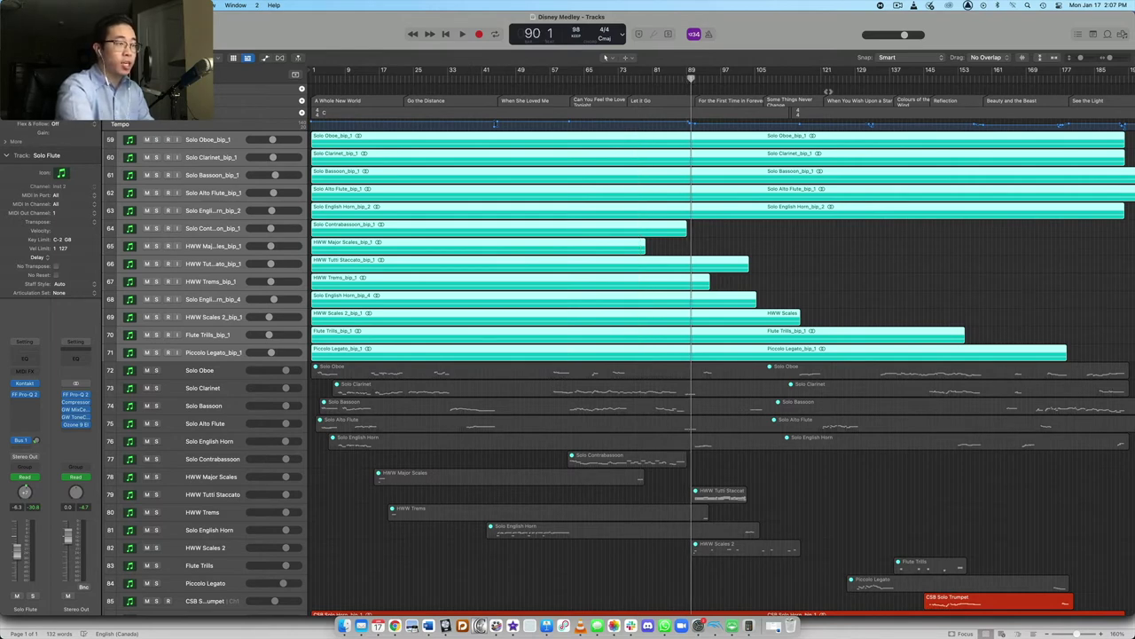
{"action": "left_click_drag", "start_coordinate": [1112, 59], "coordinate": [1096, 101]}
{"action": "key", "text": "space"}
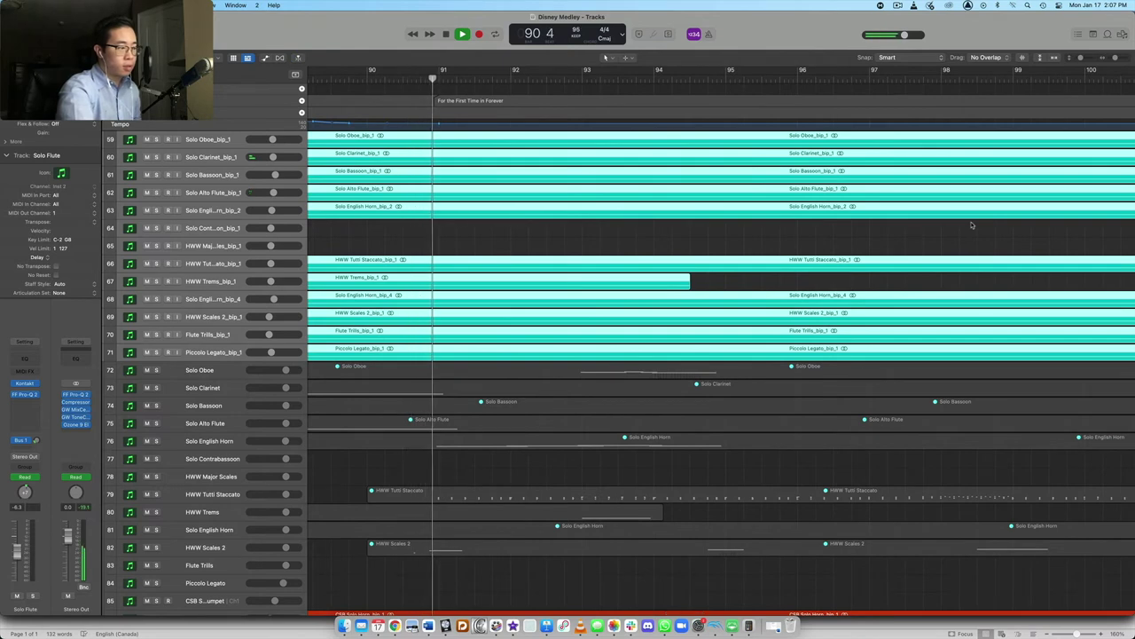
{"action": "key", "text": "ctrl+s"}
{"action": "scroll", "coordinate": [717, 279], "scroll_direction": "up", "scroll_amount": 3}
{"action": "scroll", "coordinate": [717, 279], "scroll_direction": "down", "scroll_amount": 2}
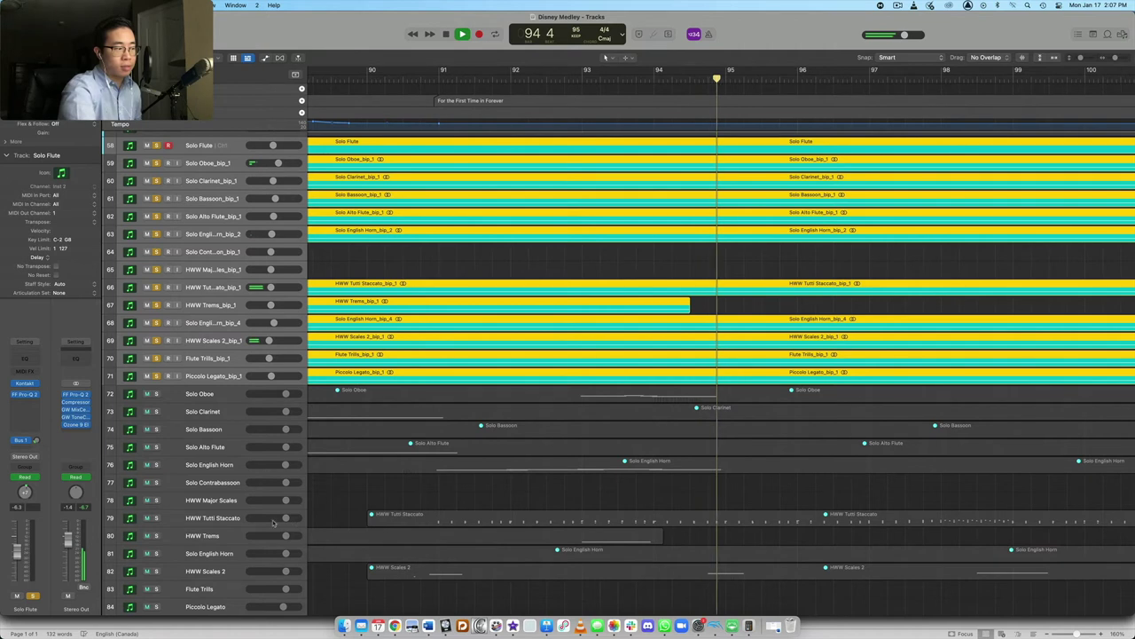
Follow the HWW Tutti Staccato part through bar 102 and unsolo the woodwinds to hear them within the full orchestra.
{"action": "scroll", "coordinate": [621, 448], "scroll_direction": "right", "scroll_amount": 3}
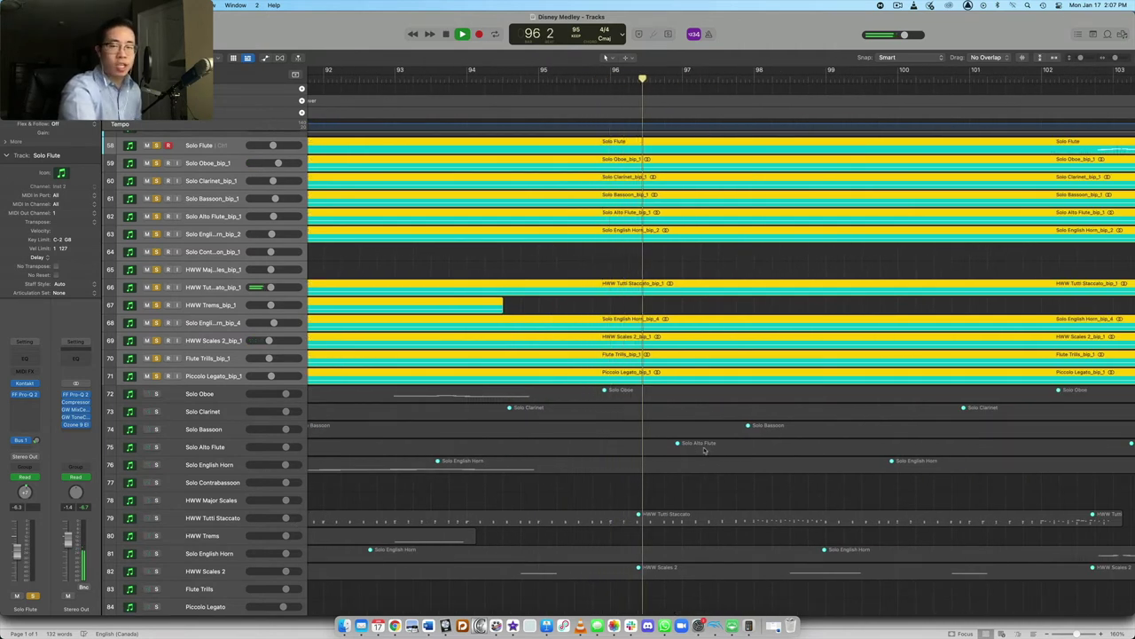
{"action": "scroll", "coordinate": [707, 450], "scroll_direction": "right", "scroll_amount": 3}
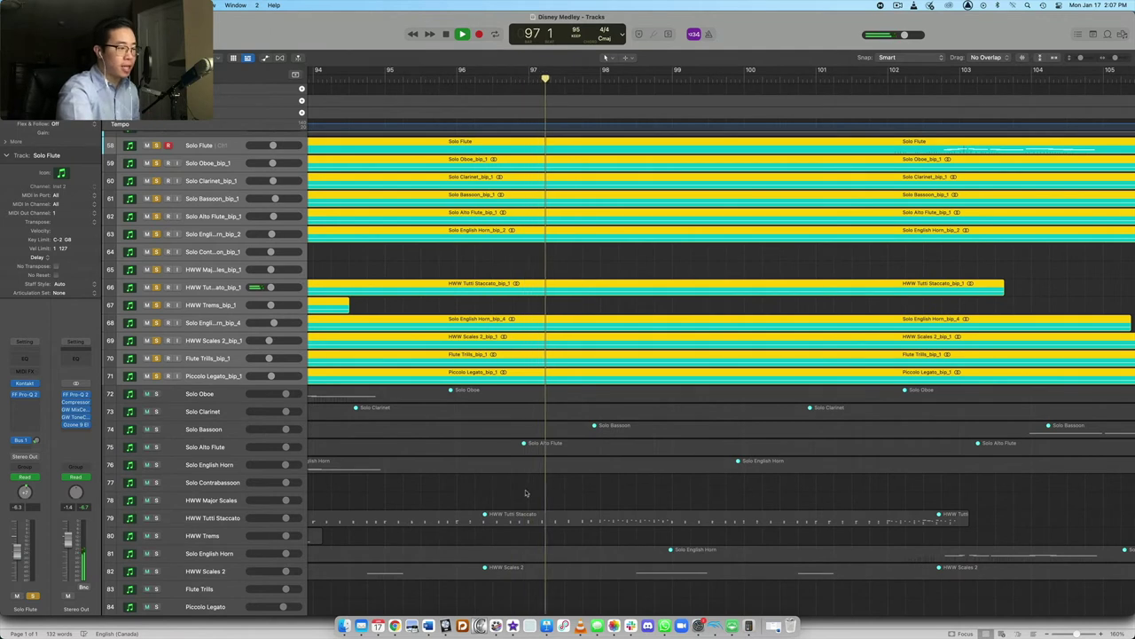
{"action": "scroll", "coordinate": [635, 512], "scroll_direction": "right", "scroll_amount": 2}
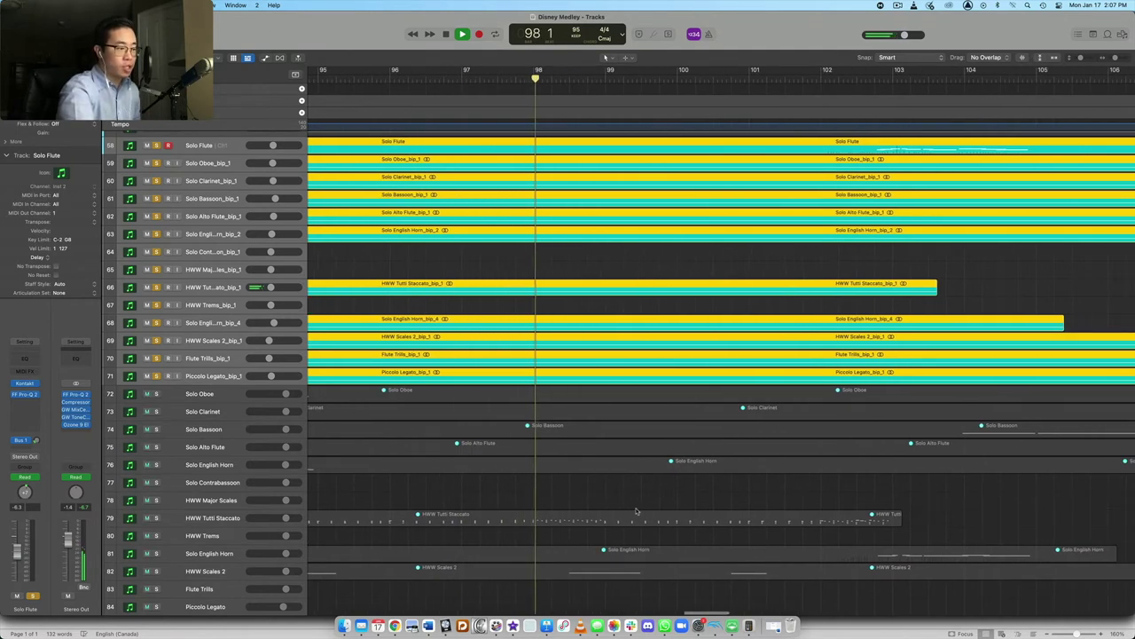
{"action": "scroll", "coordinate": [642, 512], "scroll_direction": "right", "scroll_amount": 3}
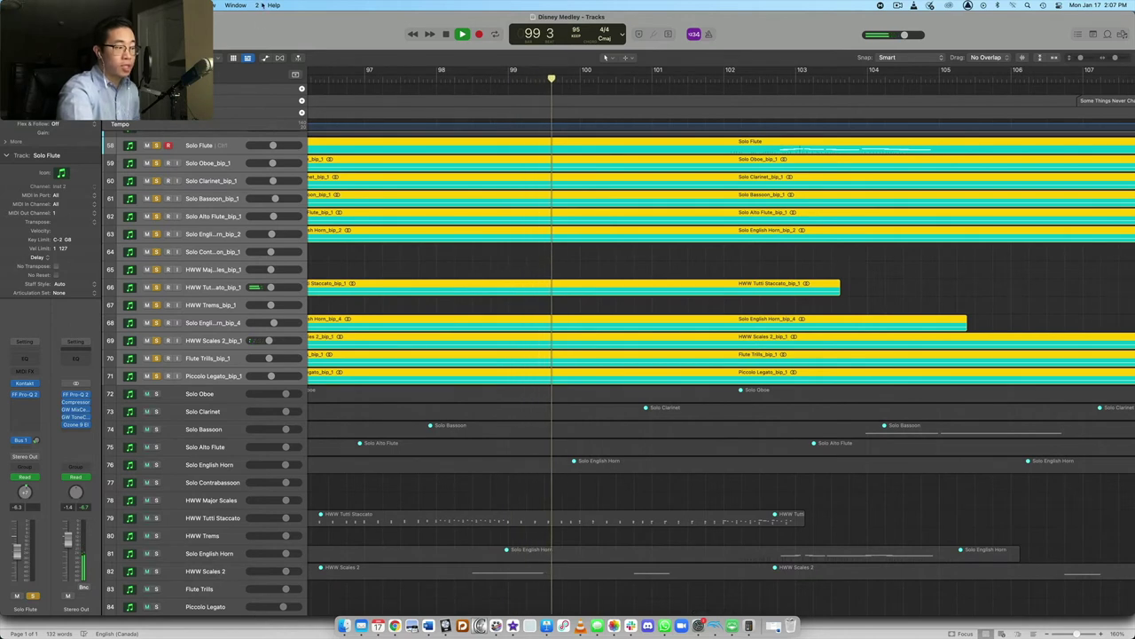
{"action": "key", "text": "s"}
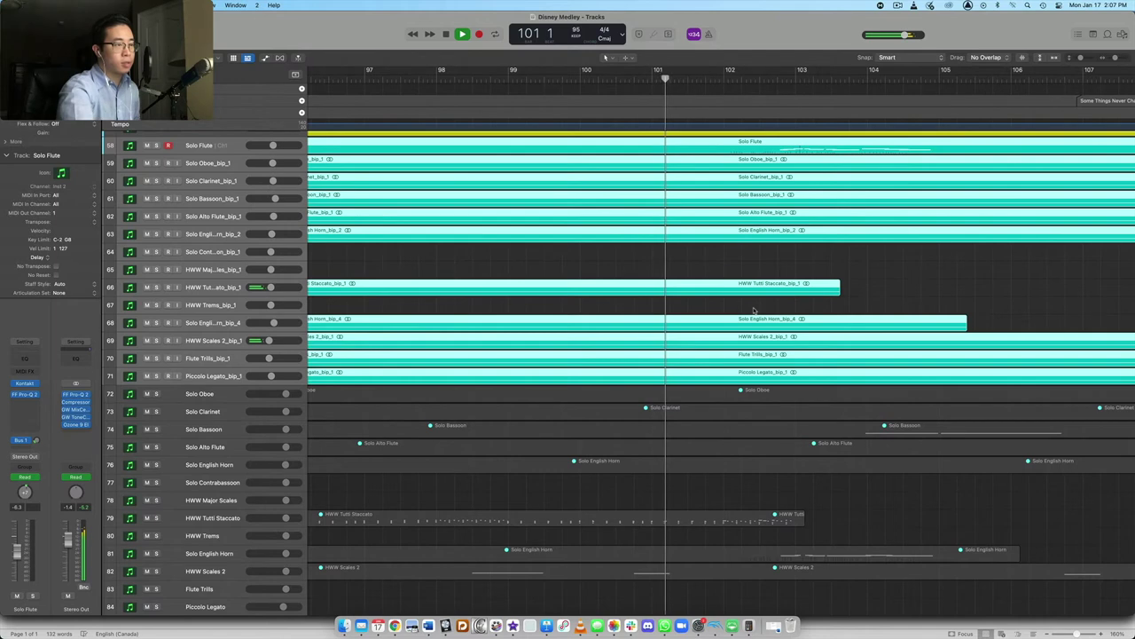
{"action": "scroll", "coordinate": [753, 309], "scroll_direction": "right", "scroll_amount": 5}
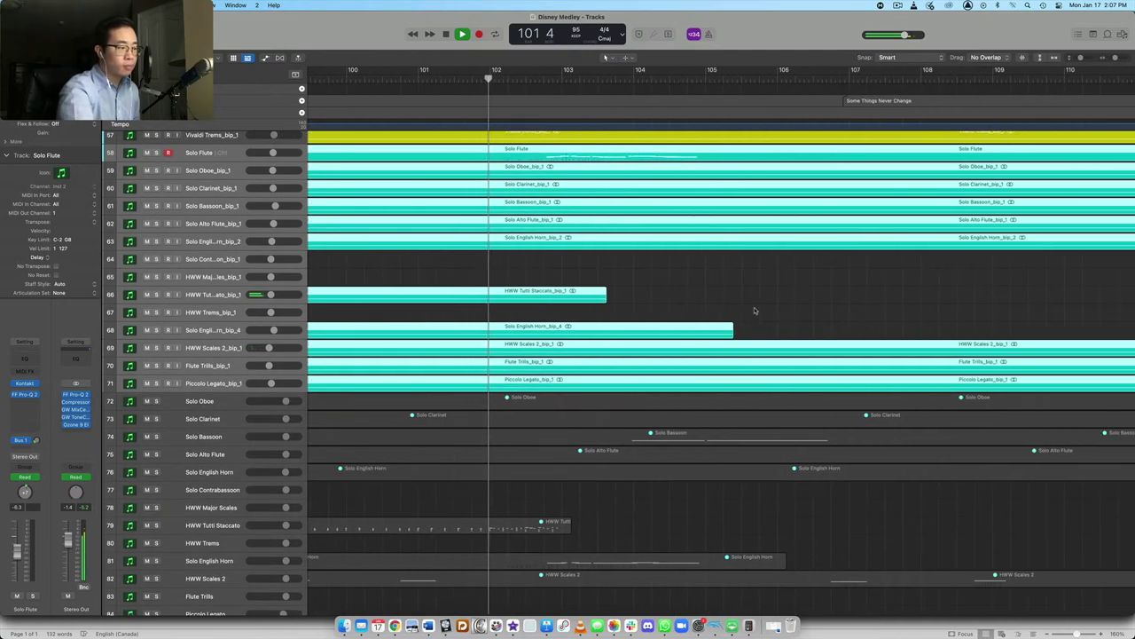
{"action": "scroll", "coordinate": [754, 310], "scroll_direction": "right", "scroll_amount": 5}
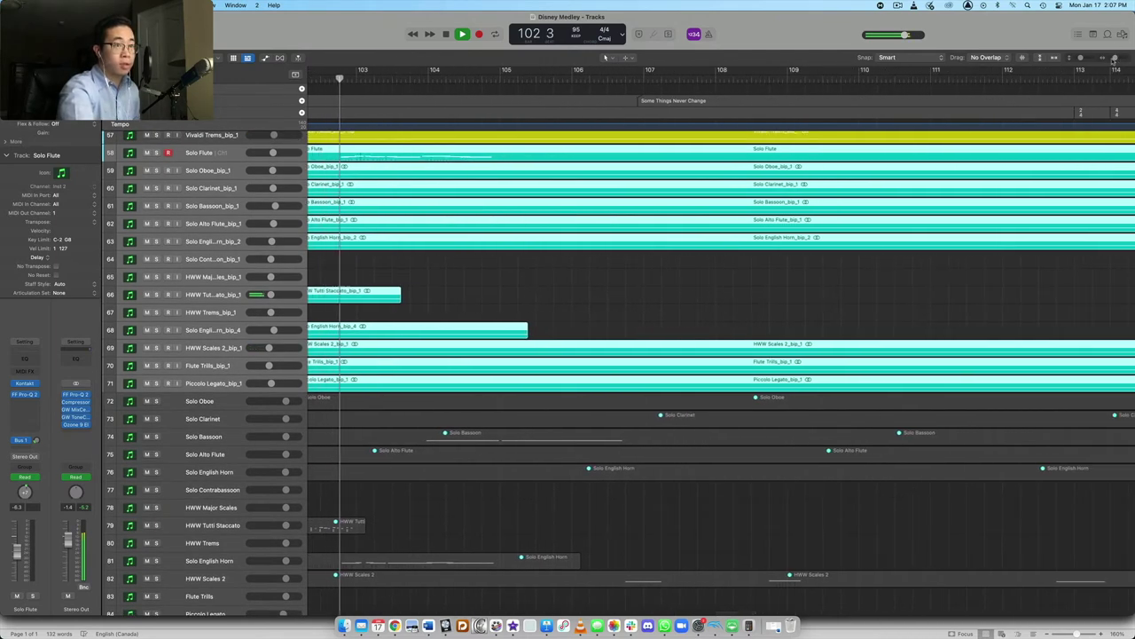
Zoom out the timeline and toggle the woodwind tracks' solo during "Some Things Never Change" to compare them with the full orchestra.
{"action": "key", "text": "super+Left"}
{"action": "key", "text": "super+Left"}
{"action": "key", "text": "super+Left"}
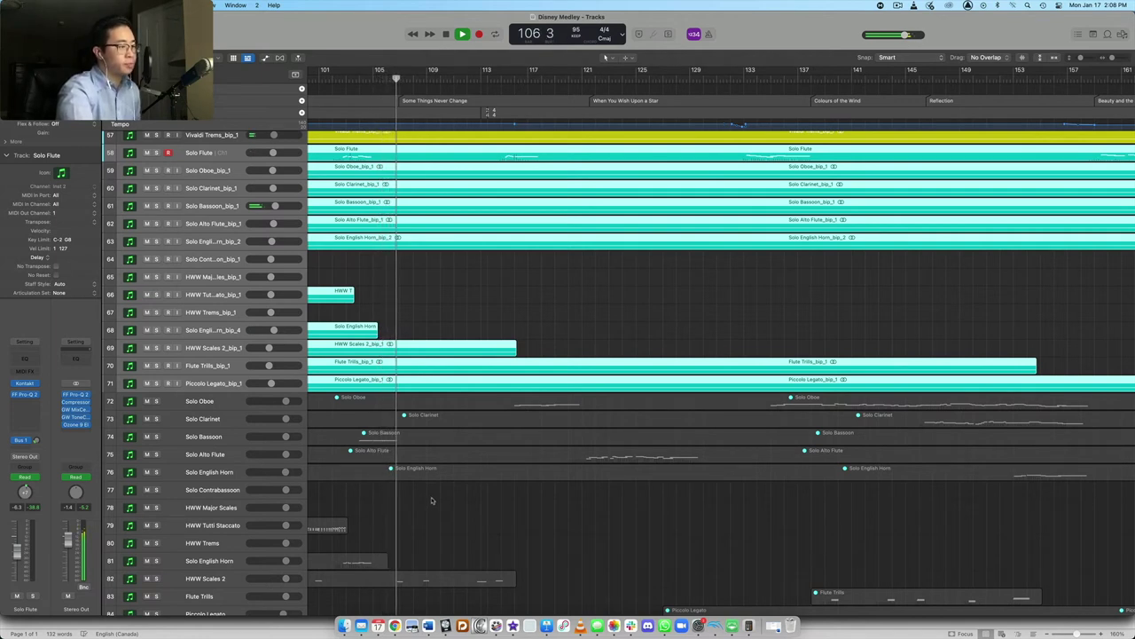
{"action": "left_click", "coordinate": [157, 153]}
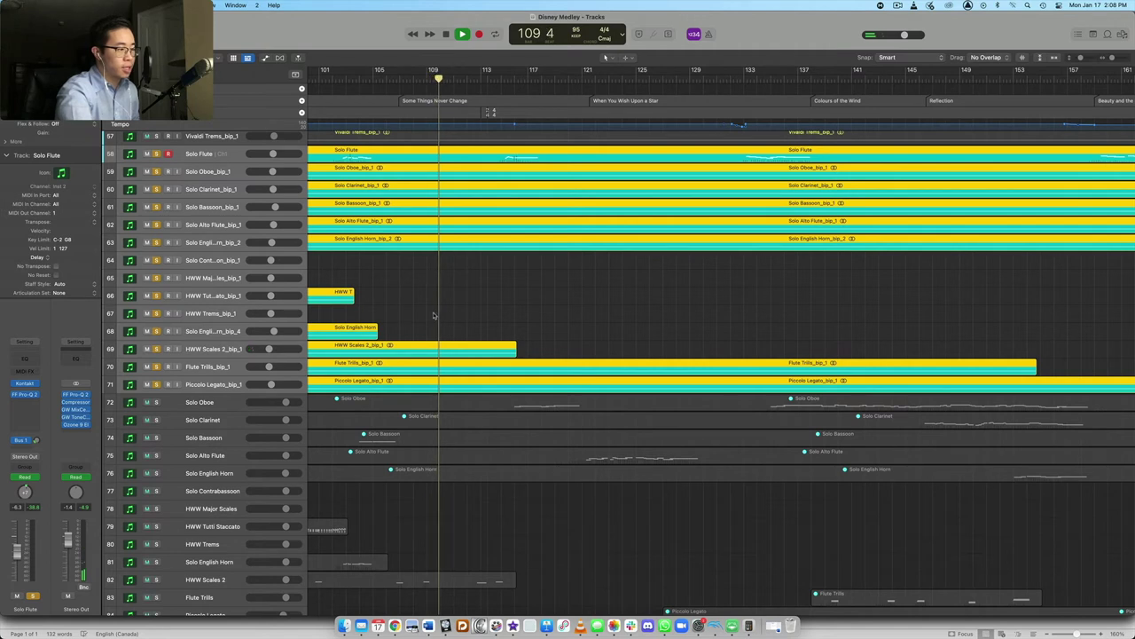
{"action": "left_click", "coordinate": [157, 153]}
{"action": "left_click", "coordinate": [157, 153]}
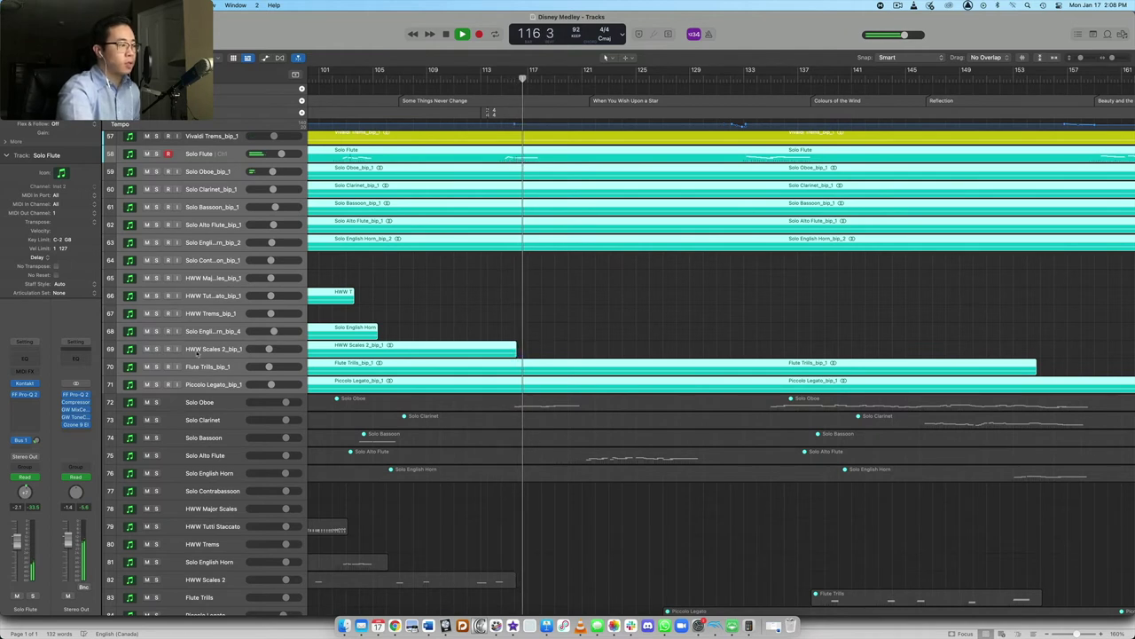
Solo the woodwinds around bar 118, unsolo them, and follow the full orchestra through "When You Wish Upon a Star" to bar 137.
{"action": "left_click", "coordinate": [157, 154]}
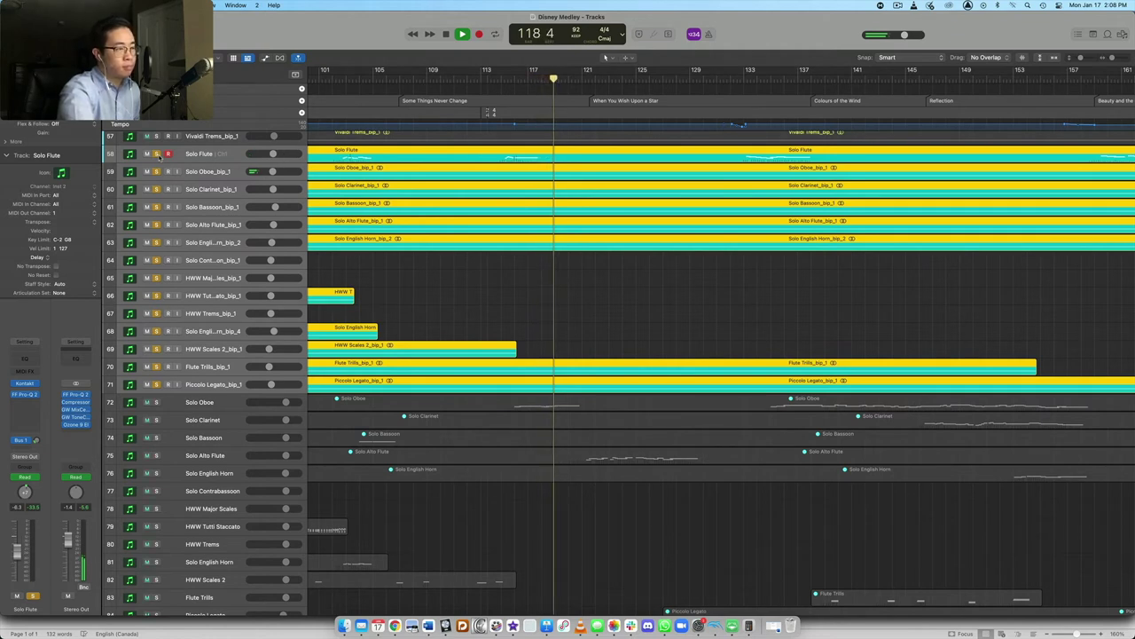
{"action": "left_click", "coordinate": [157, 154]}
{"action": "scroll", "coordinate": [666, 387], "scroll_direction": "right", "scroll_amount": 3}
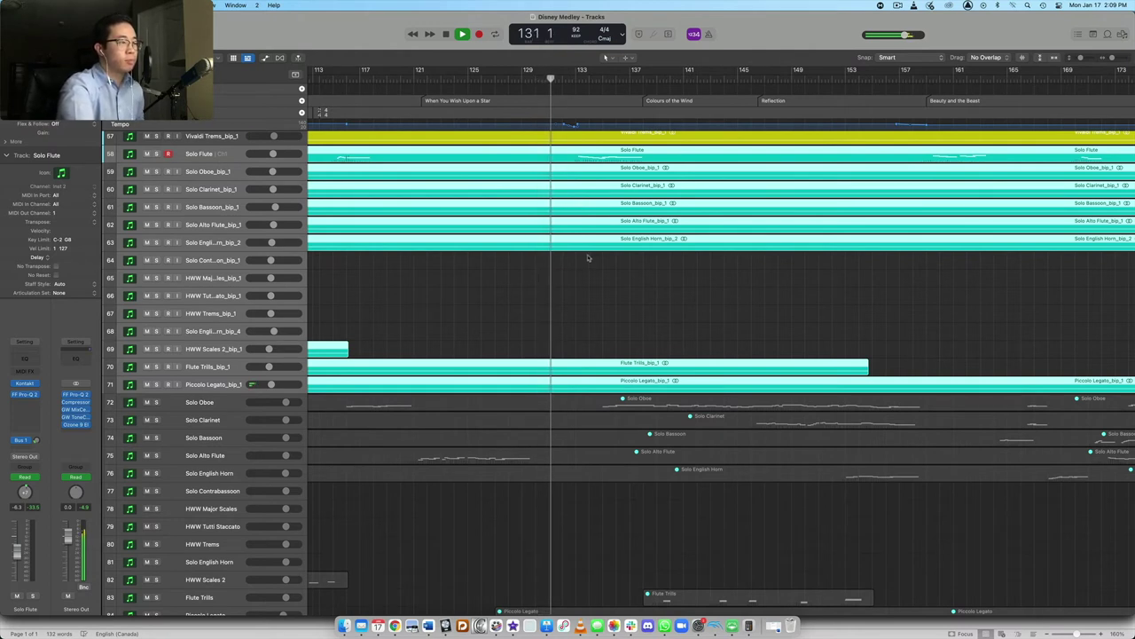
{"action": "scroll", "coordinate": [577, 213], "scroll_direction": "right", "scroll_amount": 5}
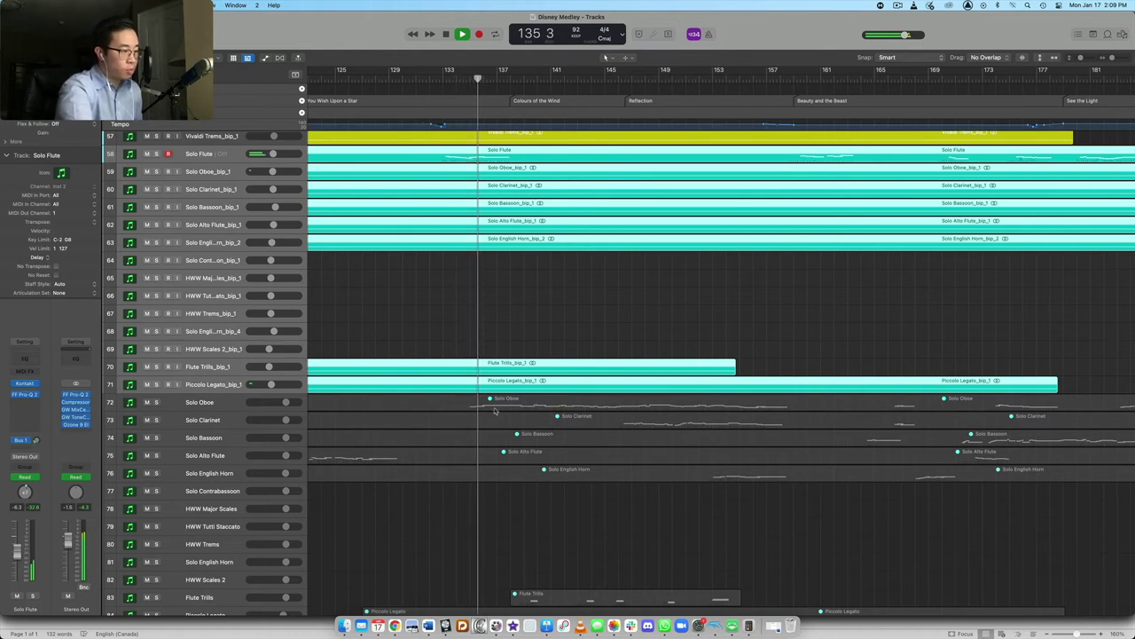
{"action": "scroll", "coordinate": [442, 339], "scroll_direction": "right", "scroll_amount": 2}
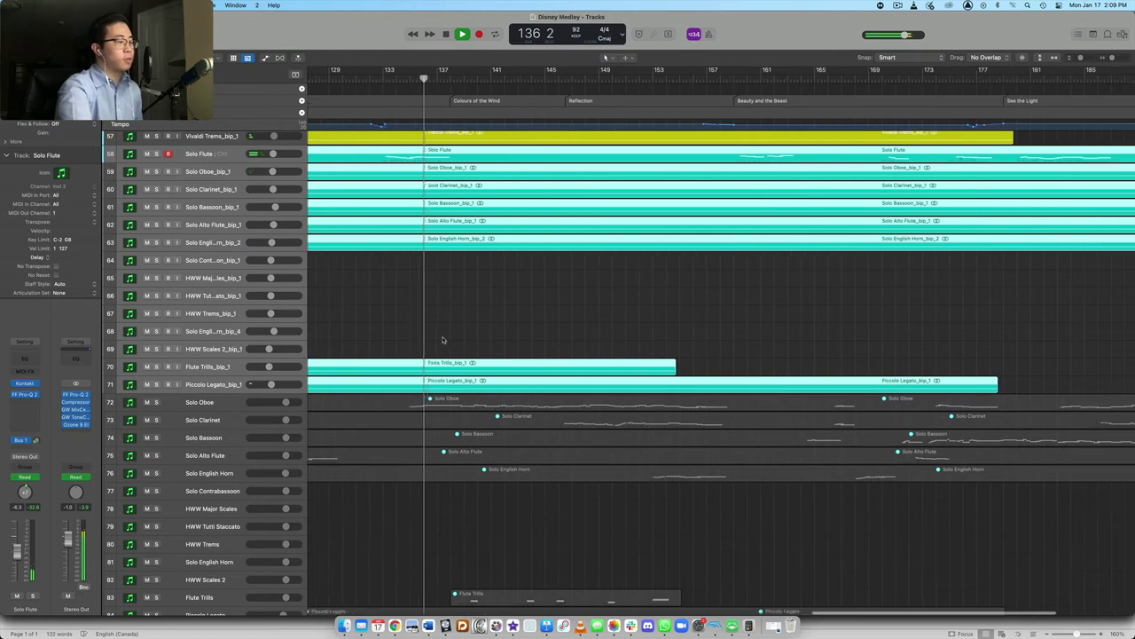
{"action": "scroll", "coordinate": [443, 340], "scroll_direction": "right", "scroll_amount": 2}
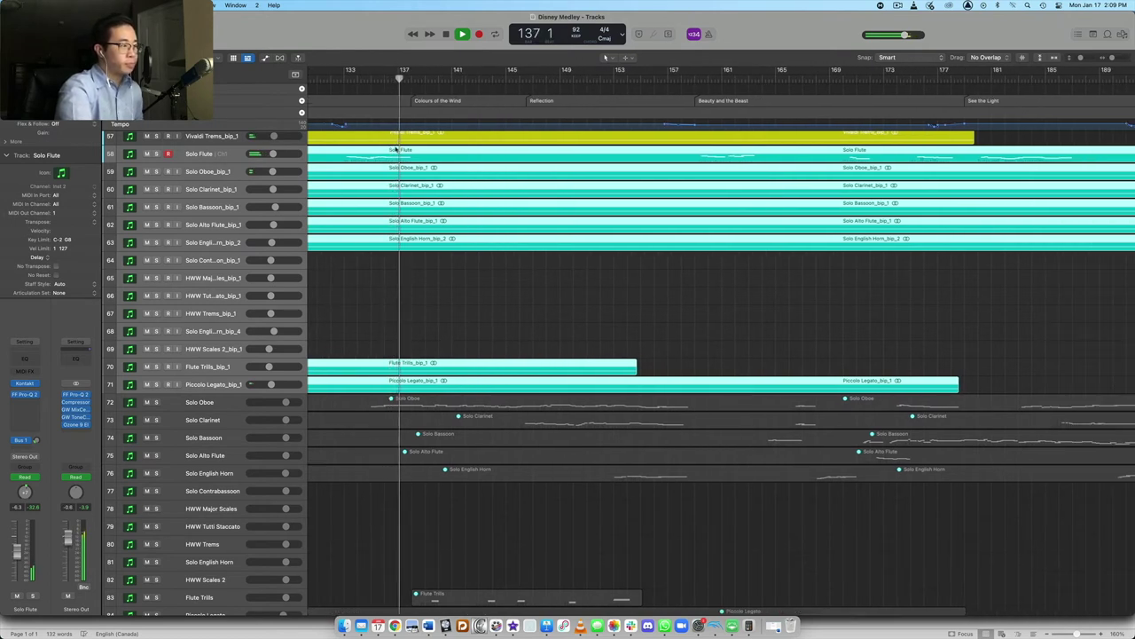
Solo the woodwind tracks in "Colours of the Wind", check the Flute Trills and Piccolo Legato parts, and unsolo from bar 143.
{"action": "left_click", "coordinate": [157, 154]}
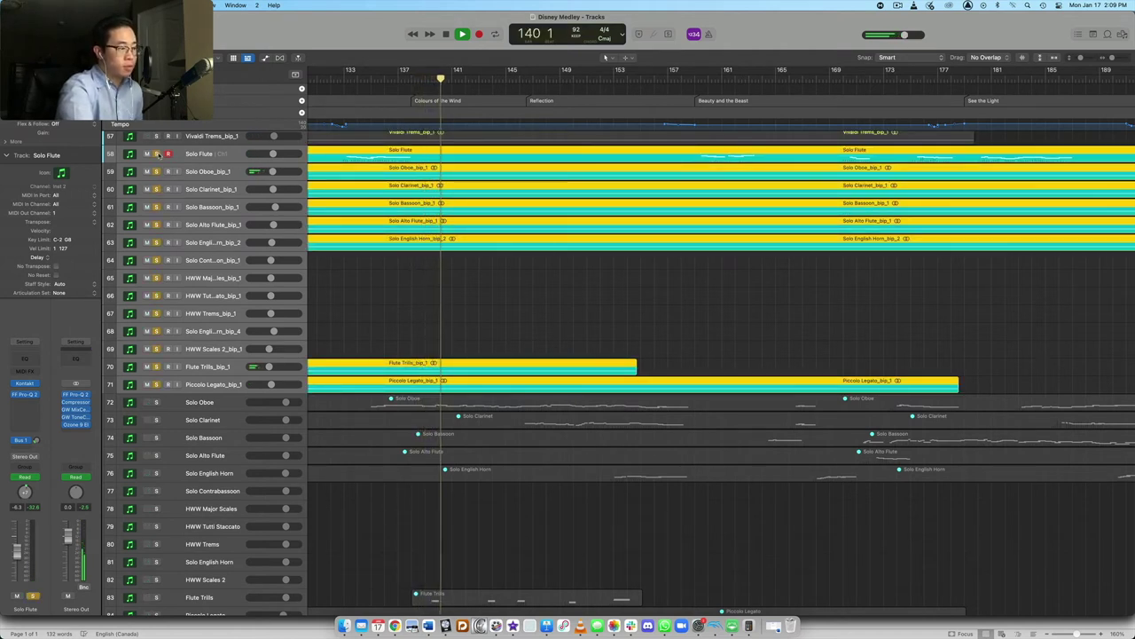
{"action": "scroll", "coordinate": [425, 261], "scroll_direction": "down", "scroll_amount": 4}
{"action": "scroll", "coordinate": [425, 260], "scroll_direction": "up", "scroll_amount": 4}
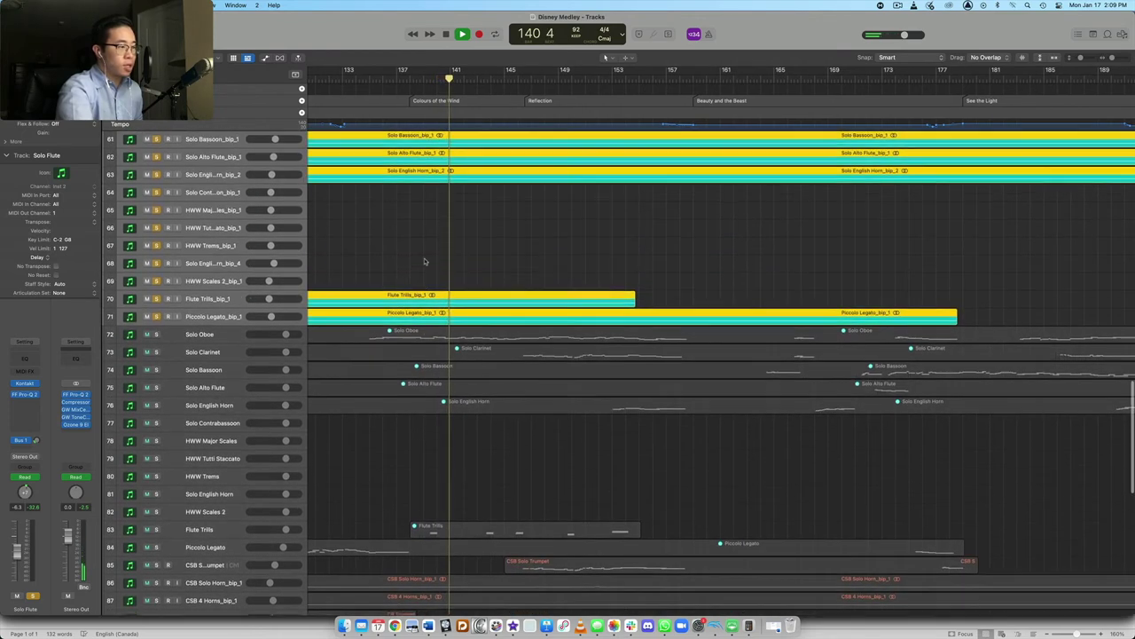
{"action": "scroll", "coordinate": [425, 259], "scroll_direction": "down", "scroll_amount": 1}
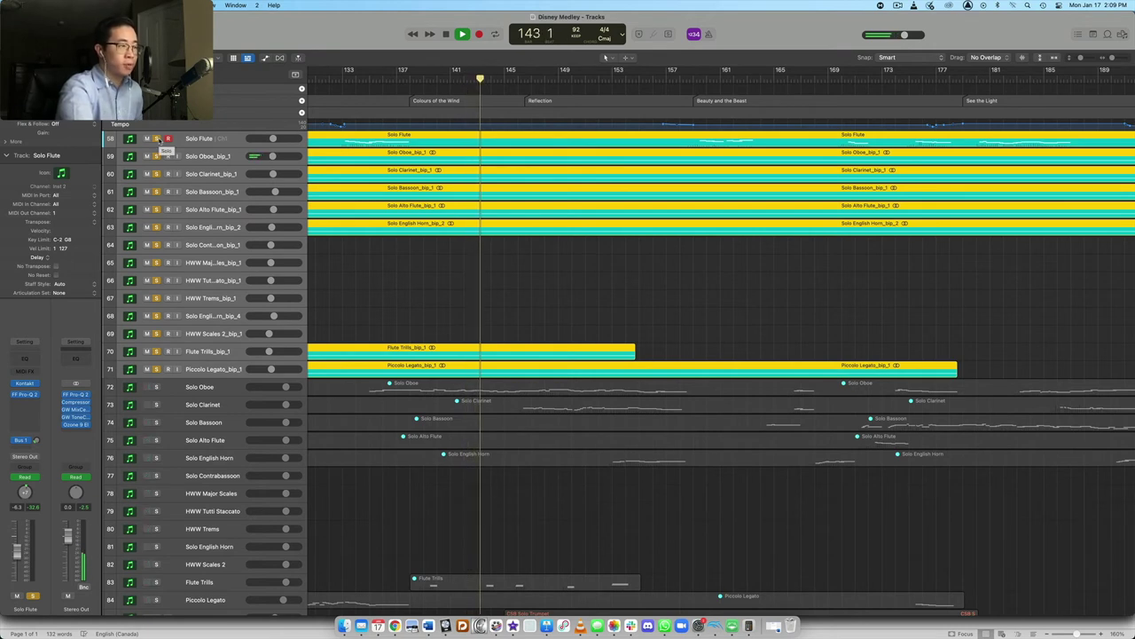
{"action": "left_click", "coordinate": [157, 139]}
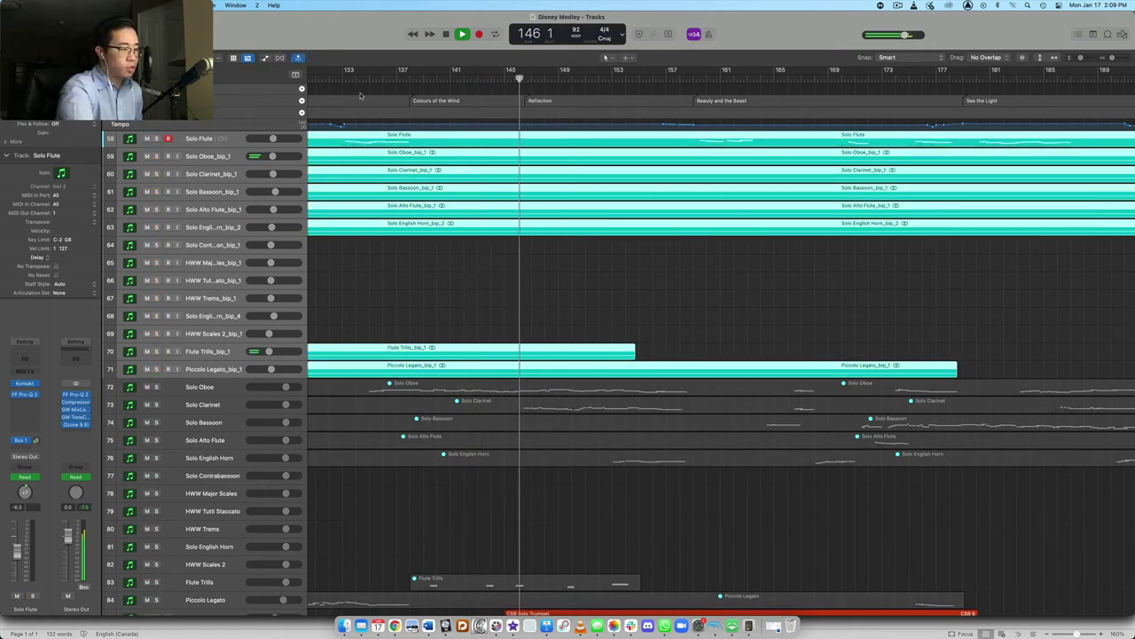
Switch the woodwinds' solo on and off during "Reflection", leaving them soloed at bar 153.
{"action": "left_click", "coordinate": [157, 139]}
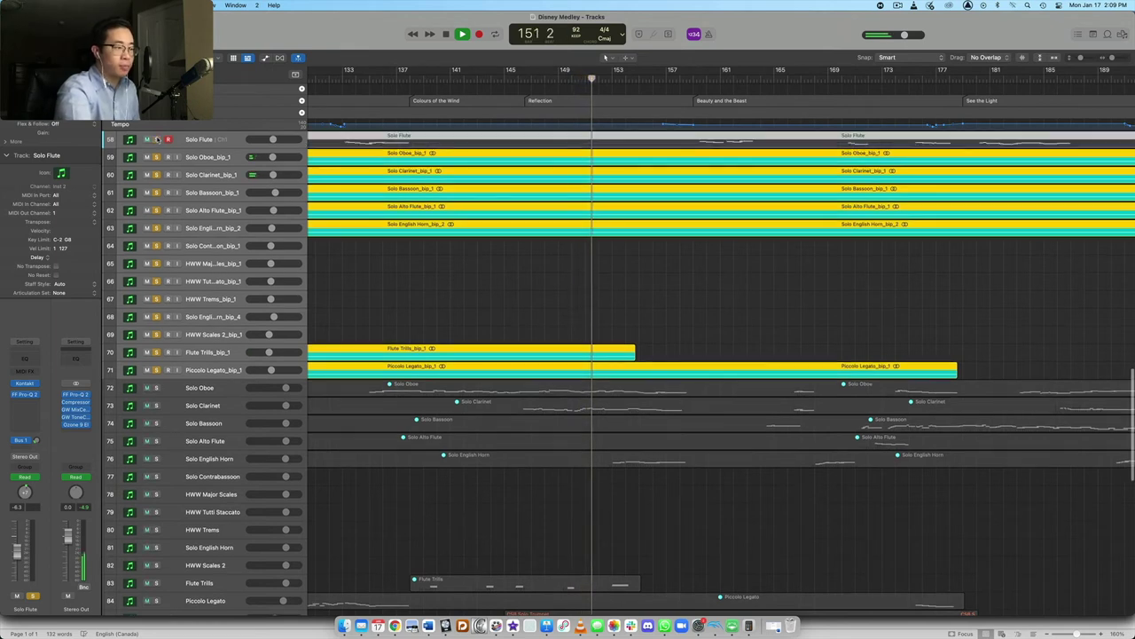
{"action": "left_click", "coordinate": [553, 236]}
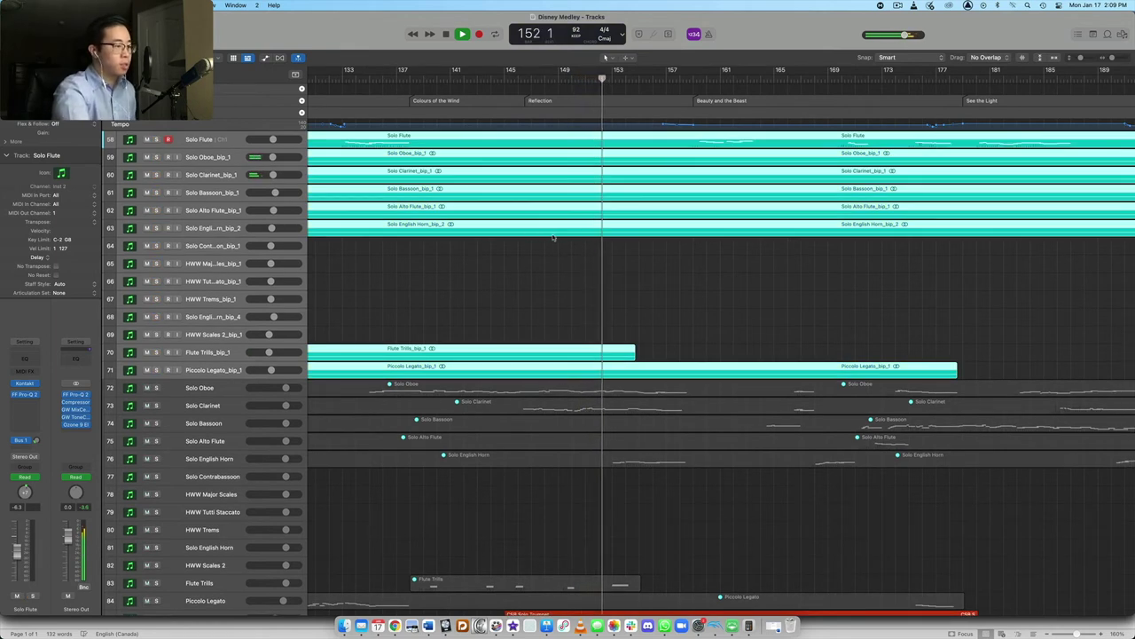
{"action": "left_click", "coordinate": [157, 139]}
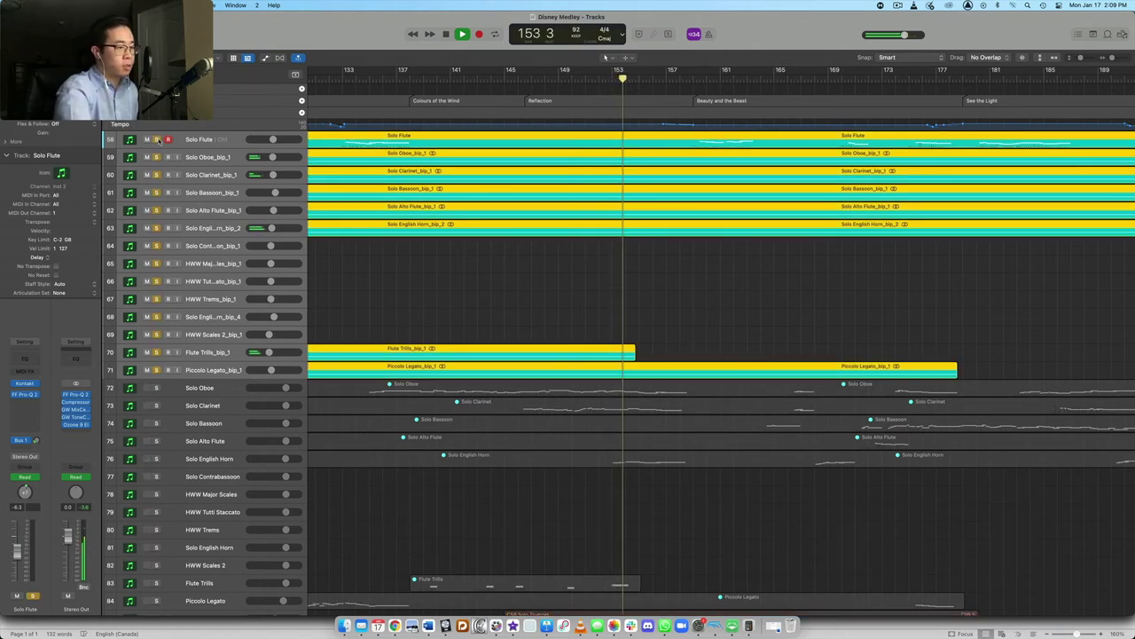
Follow the soloed woodwinds through "Beauty and the Beast" and return to the full orchestra by bar 174.
{"action": "scroll", "coordinate": [739, 353], "scroll_direction": "right", "scroll_amount": 5}
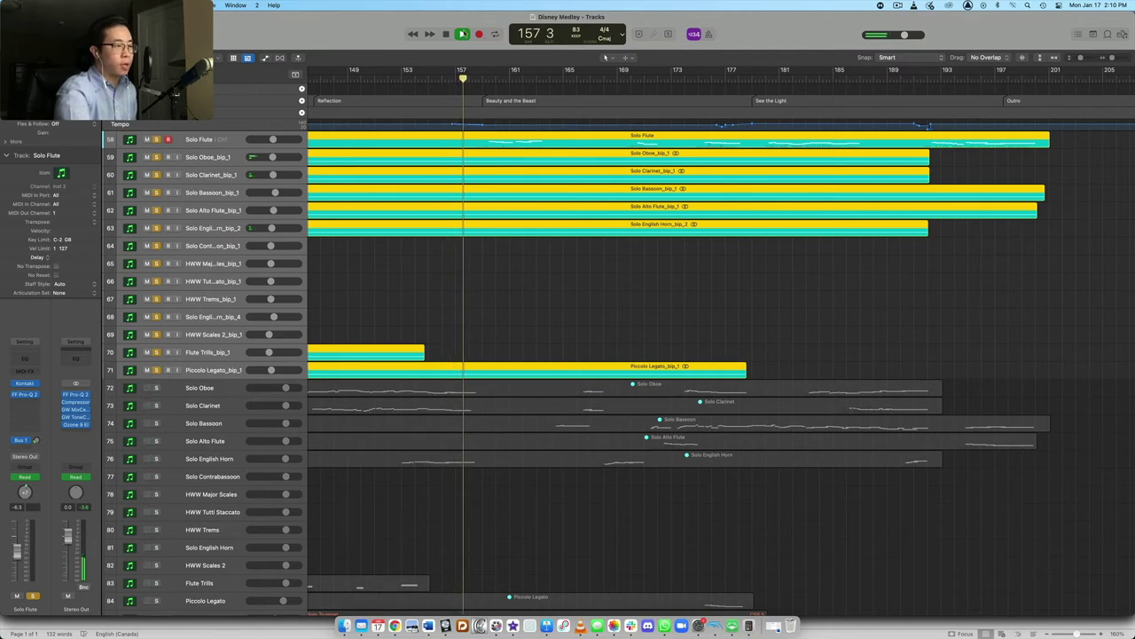
{"action": "left_click", "coordinate": [559, 71]}
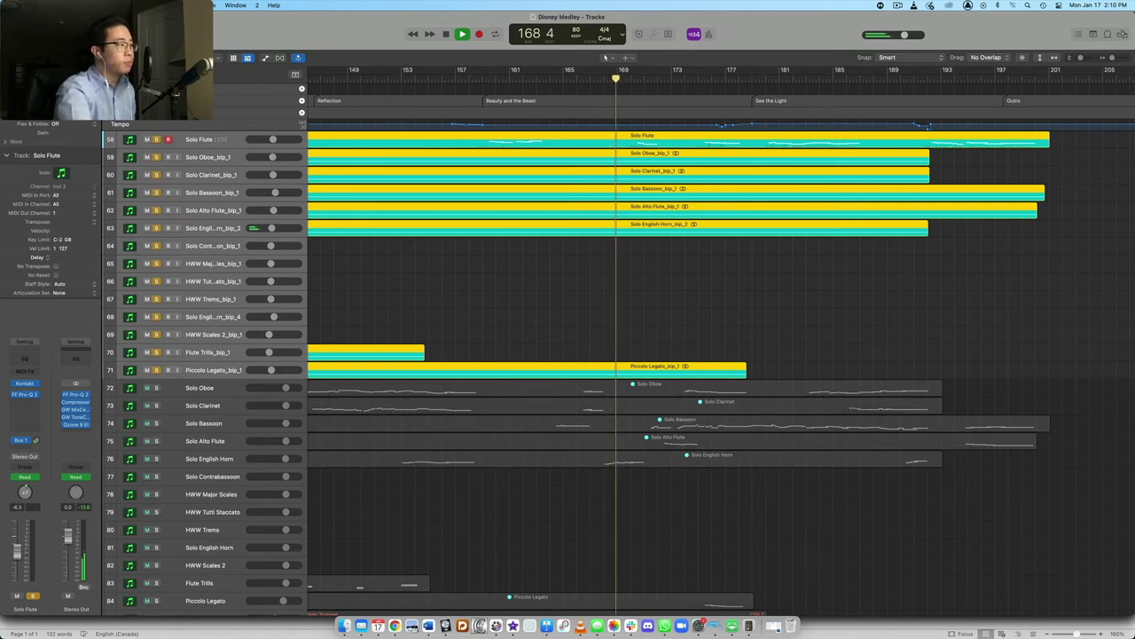
{"action": "left_click", "coordinate": [700, 240]}
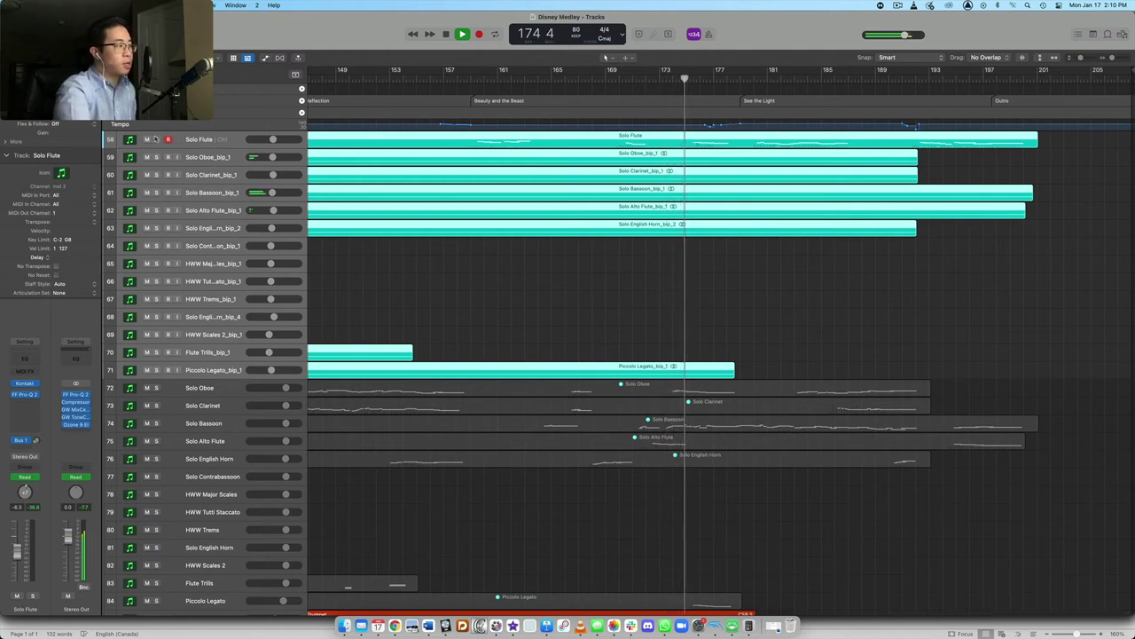
Compare the soloed woodwinds with the full orchestra through "See the Light", ending unsoloed in the Outro.
{"action": "left_click", "coordinate": [156, 139]}
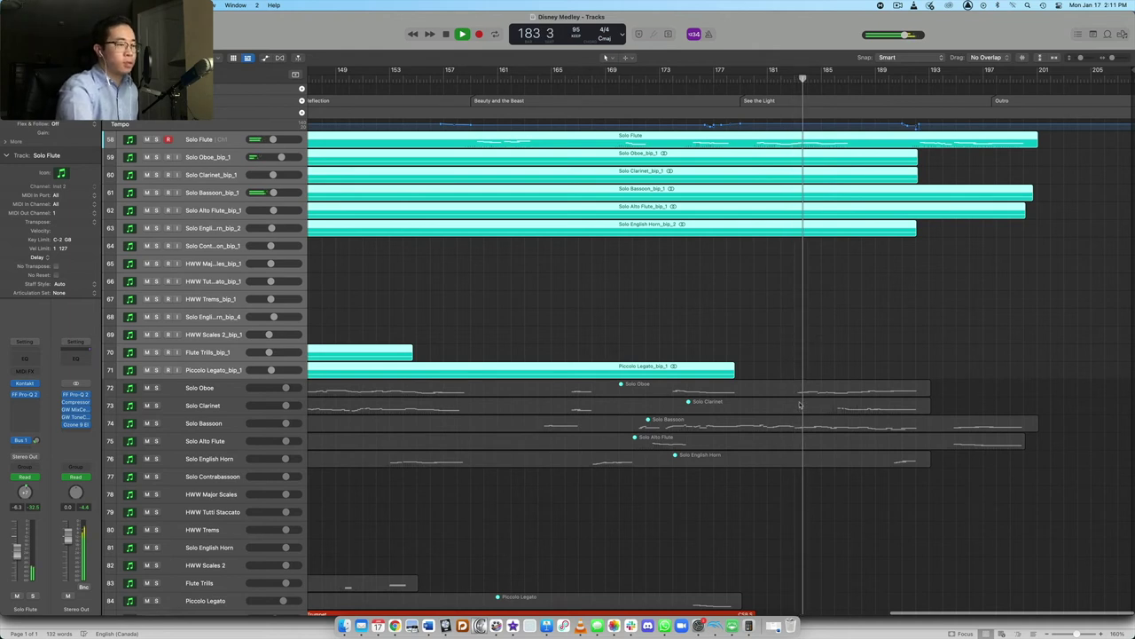
{"action": "left_click", "coordinate": [157, 139]}
{"action": "left_click_drag", "start_coordinate": [157, 139], "coordinate": [157, 370]}
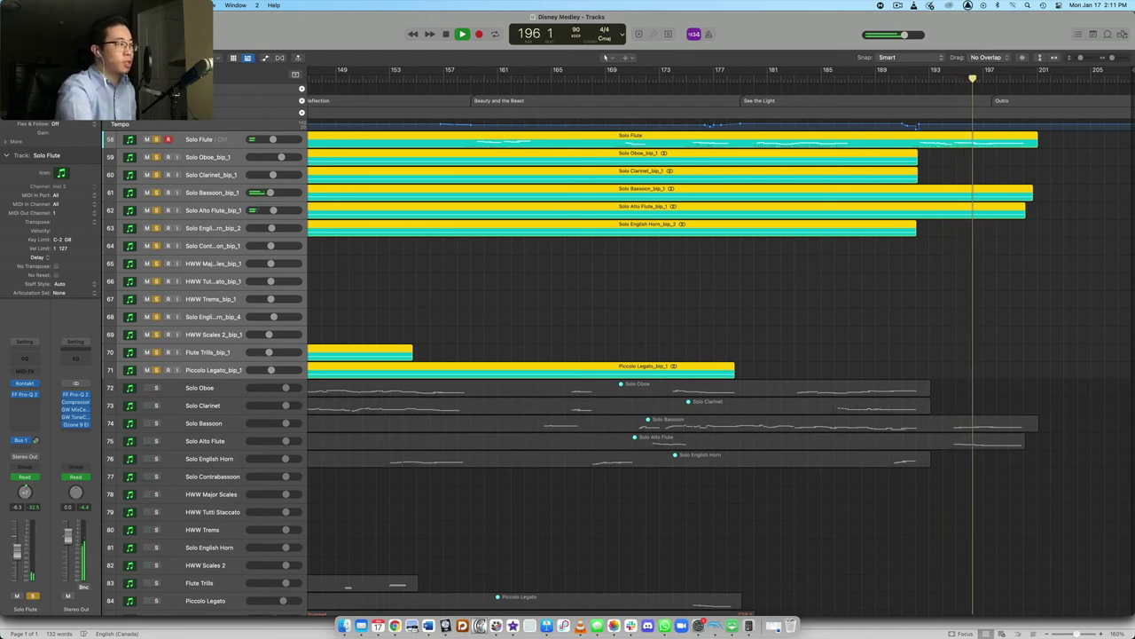
{"action": "left_click", "coordinate": [887, 266]}
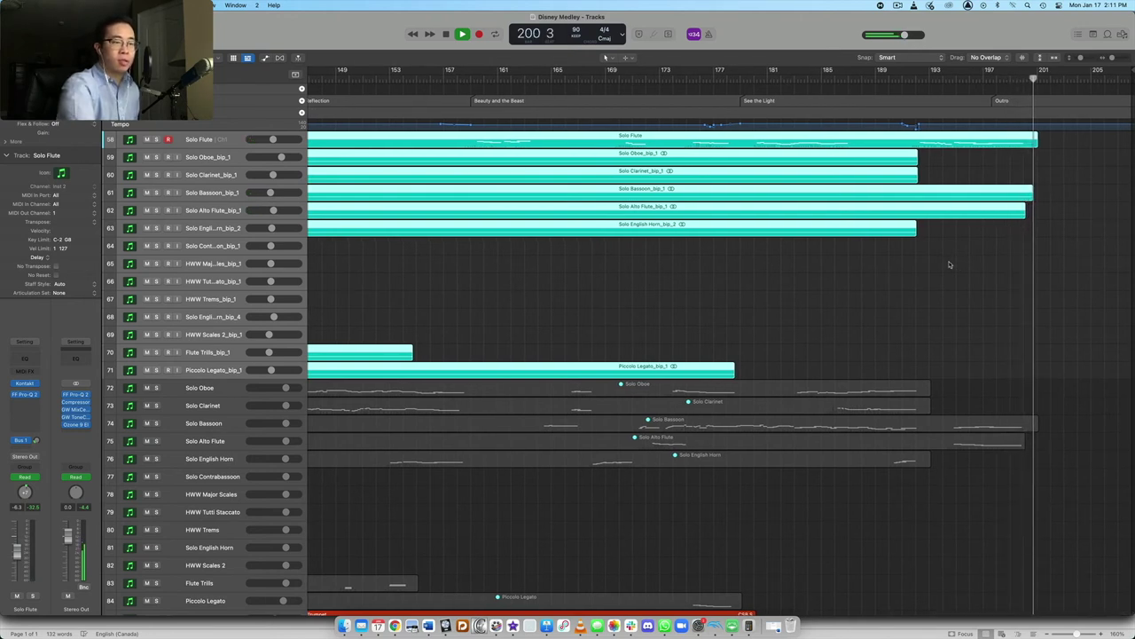
Zoom out the timeline to fit the whole medley from bar 1 to the Outro.
{"action": "scroll", "coordinate": [949, 265], "scroll_direction": "left", "scroll_amount": 15}
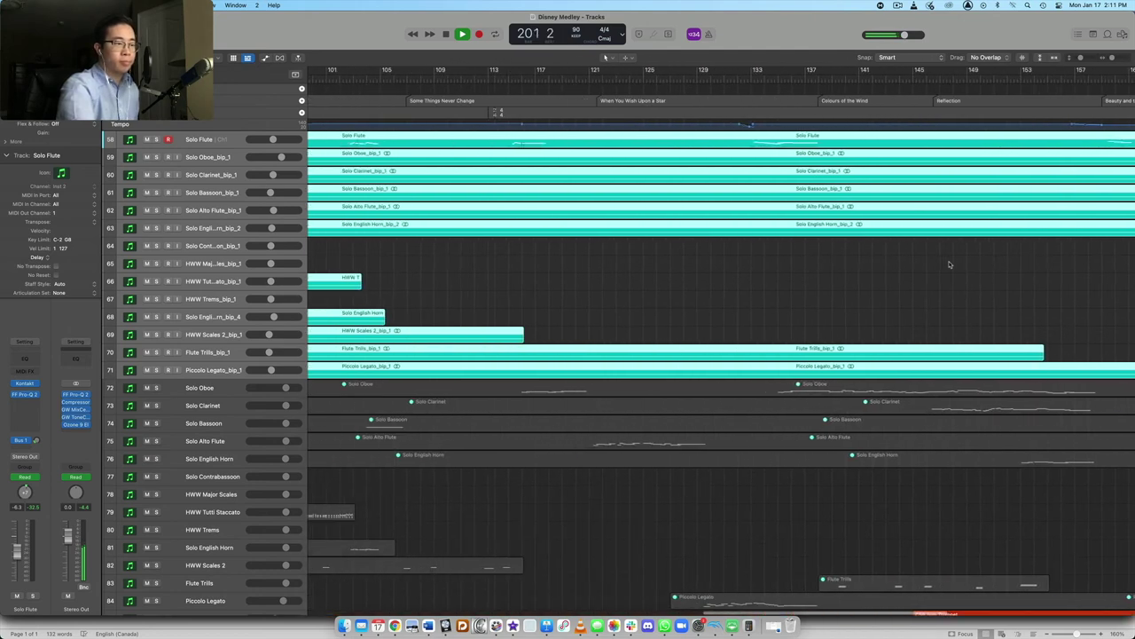
{"action": "left_click", "coordinate": [1107, 59]}
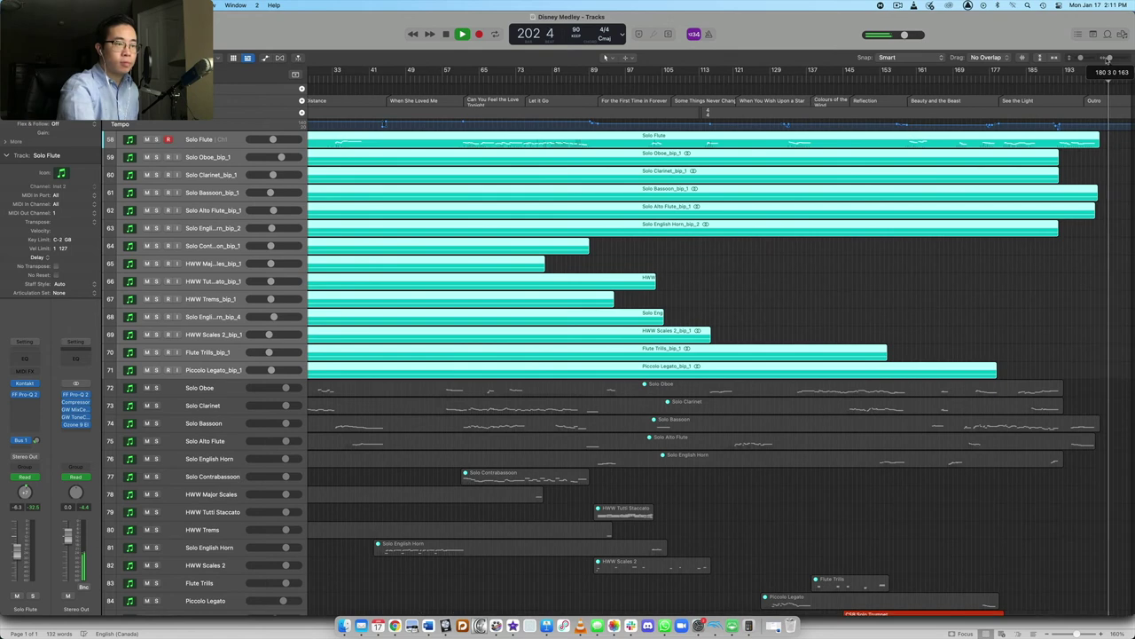
{"action": "scroll", "coordinate": [942, 255], "scroll_direction": "left", "scroll_amount": 5}
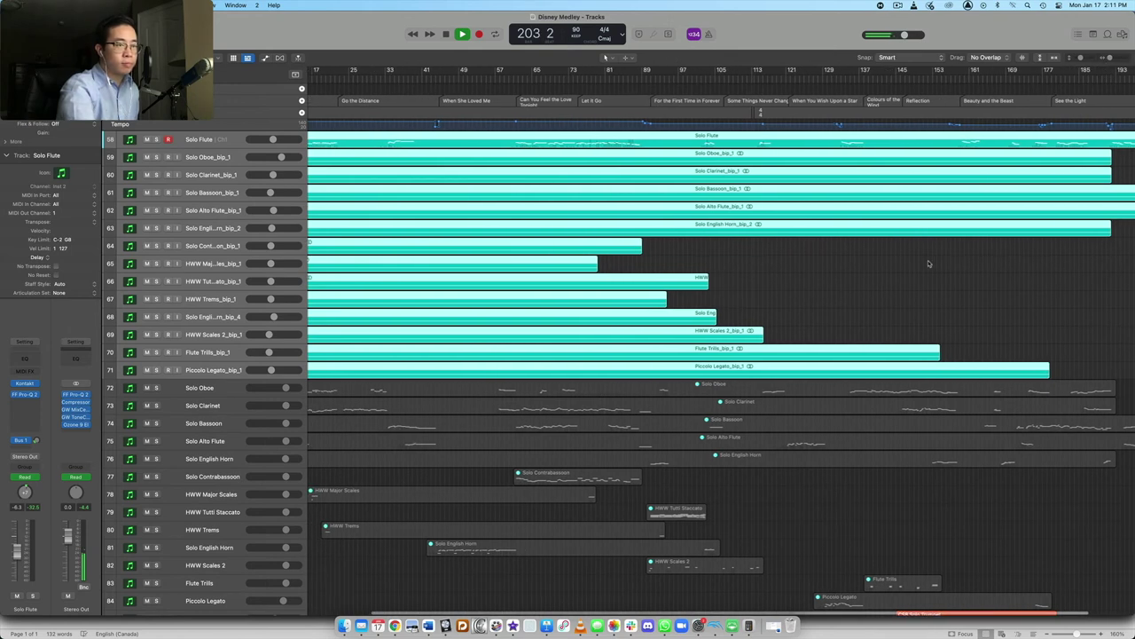
{"action": "left_click", "coordinate": [1107, 58]}
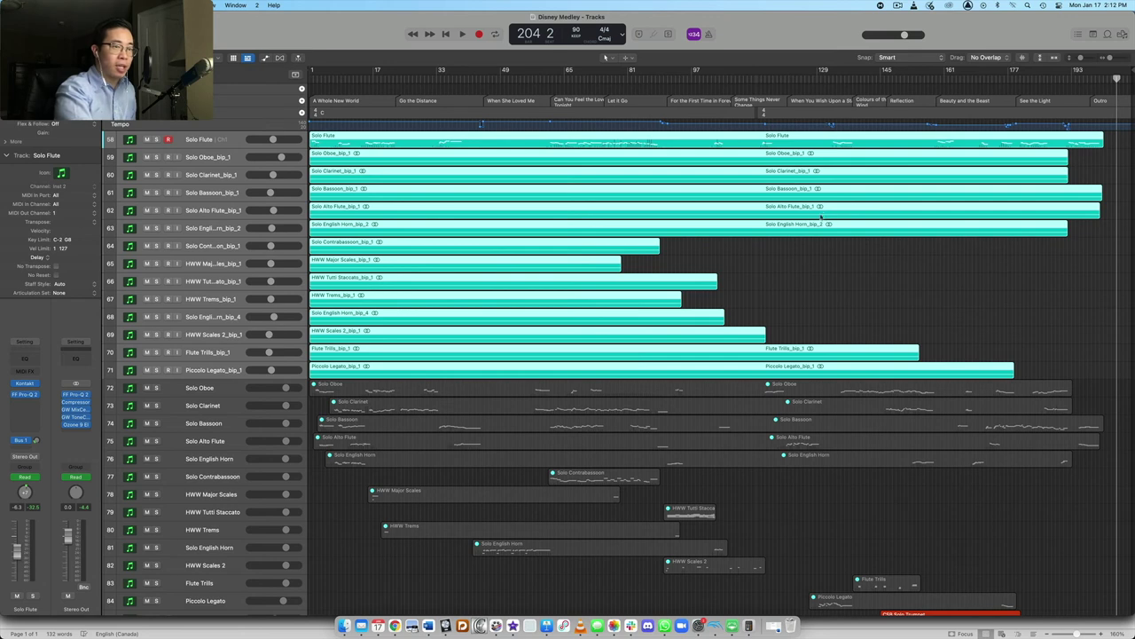
Select the Solo English Horn region on track 81, deselect it, and examine the woodwind MIDI and bounced regions across the medley.
{"action": "scroll", "coordinate": [801, 230], "scroll_direction": "down", "scroll_amount": 2}
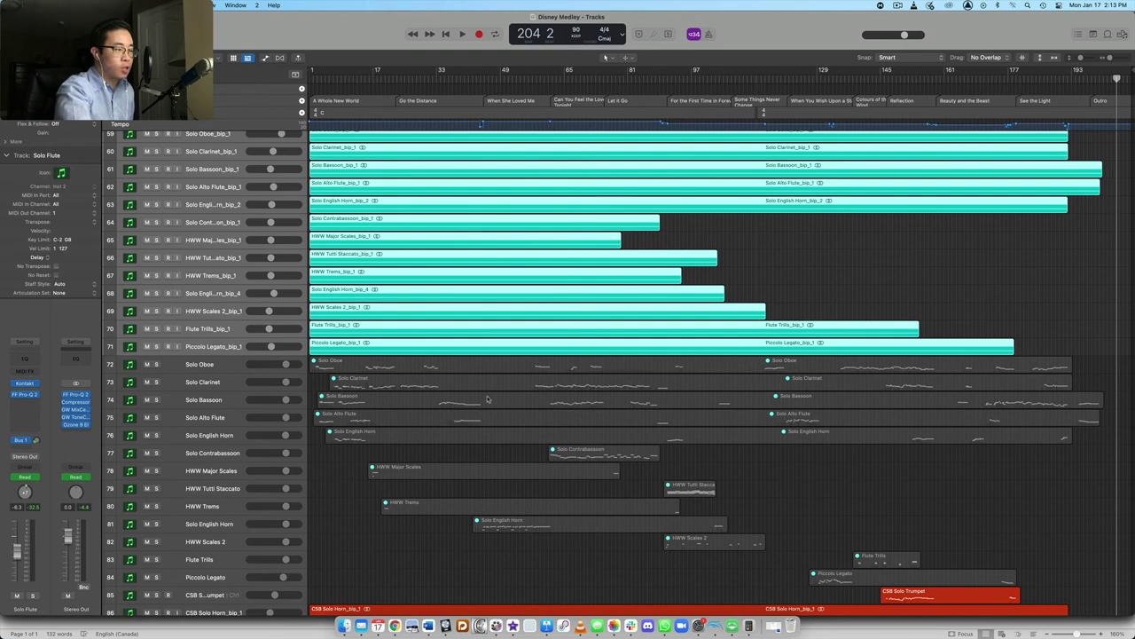
{"action": "left_click", "coordinate": [527, 531]}
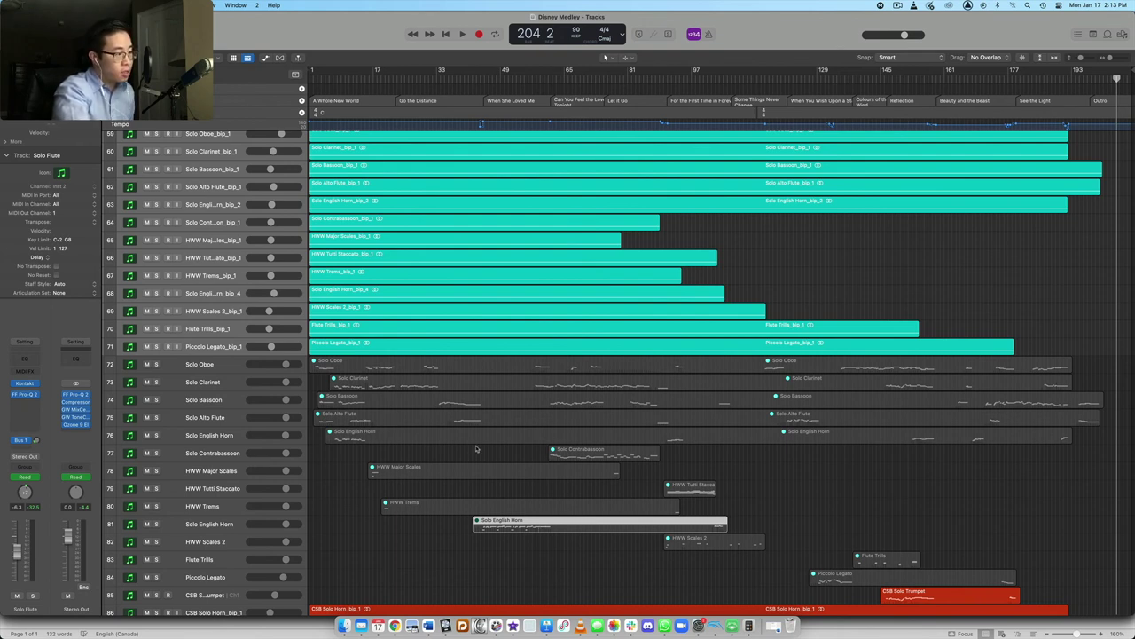
{"action": "scroll", "coordinate": [827, 433], "scroll_direction": "down", "scroll_amount": 3}
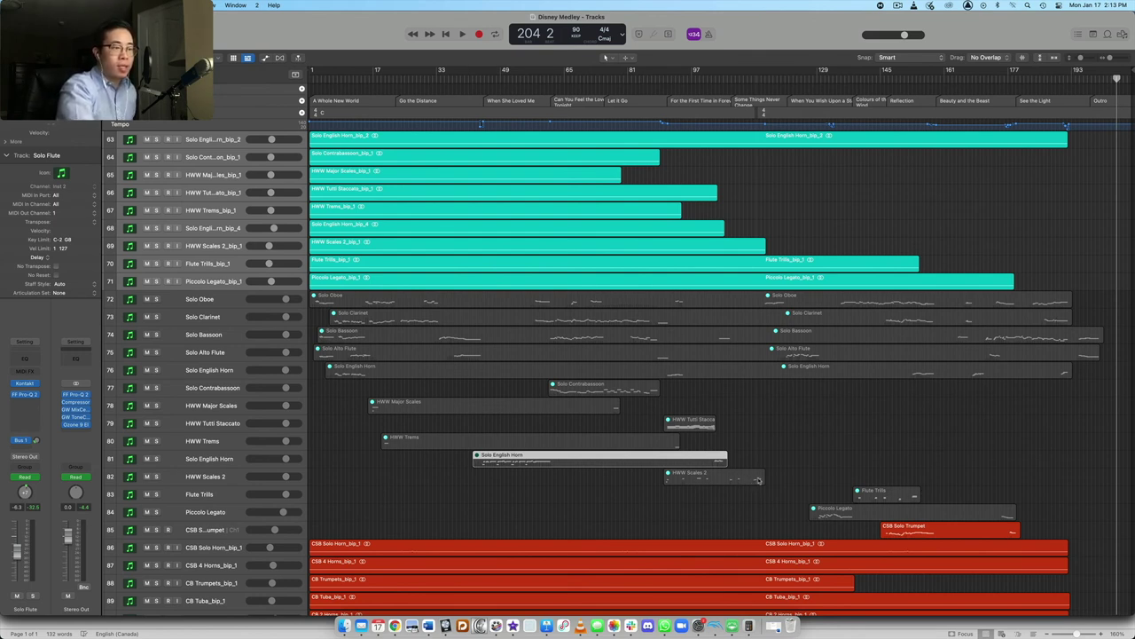
{"action": "left_click", "coordinate": [783, 408]}
{"action": "scroll", "coordinate": [783, 409], "scroll_direction": "up", "scroll_amount": 4}
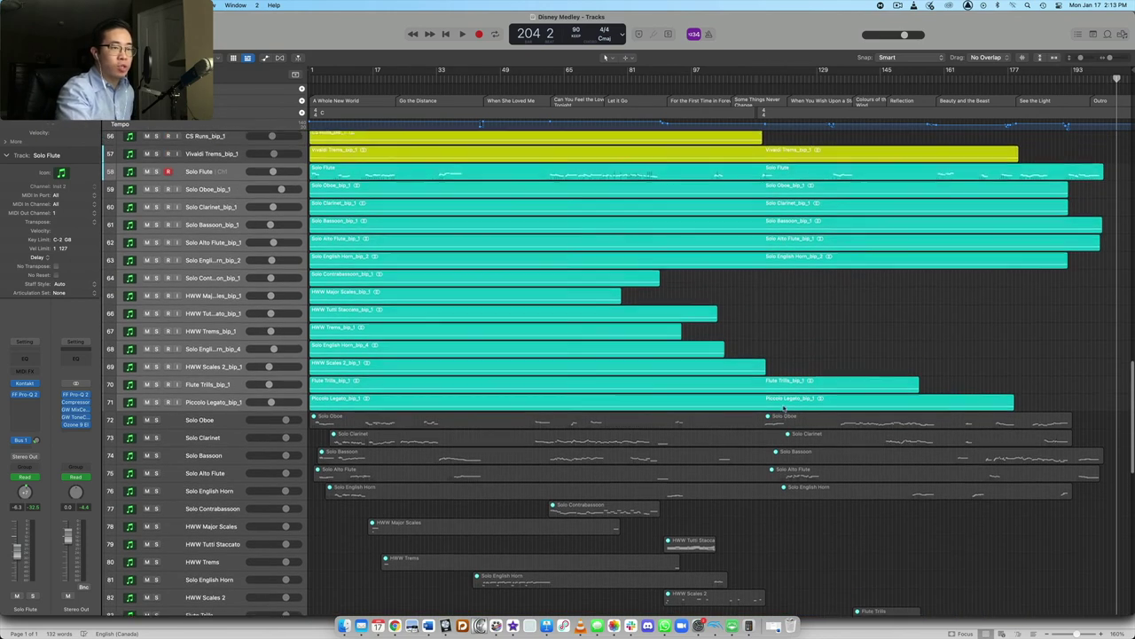
{"action": "scroll", "coordinate": [783, 408], "scroll_direction": "up", "scroll_amount": 1}
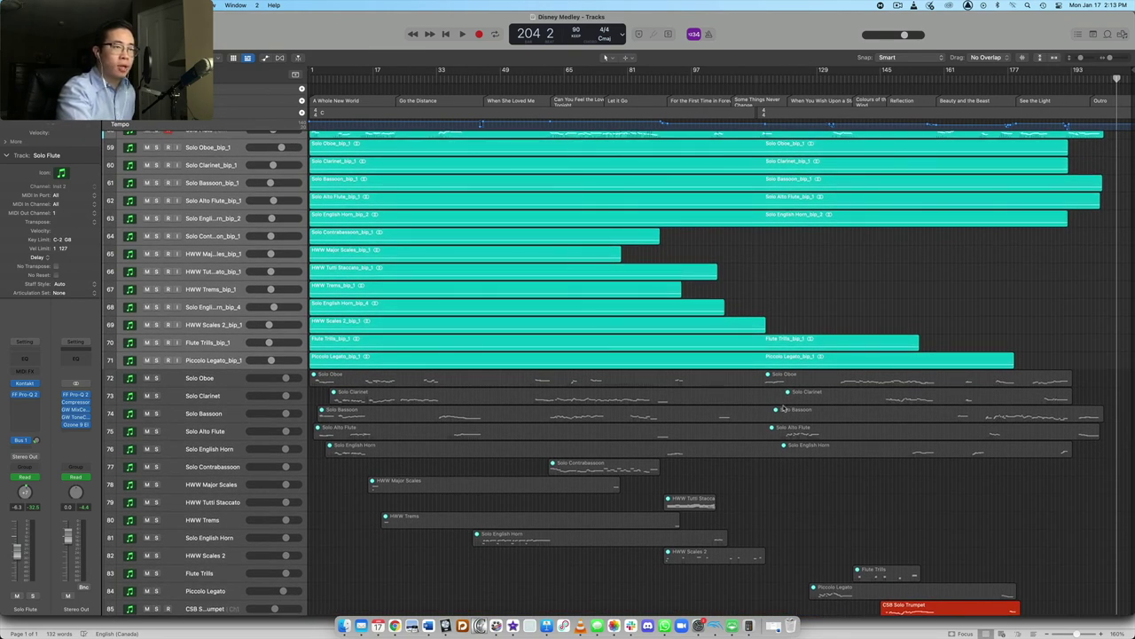
{"action": "scroll", "coordinate": [745, 402], "scroll_direction": "up", "scroll_amount": 1}
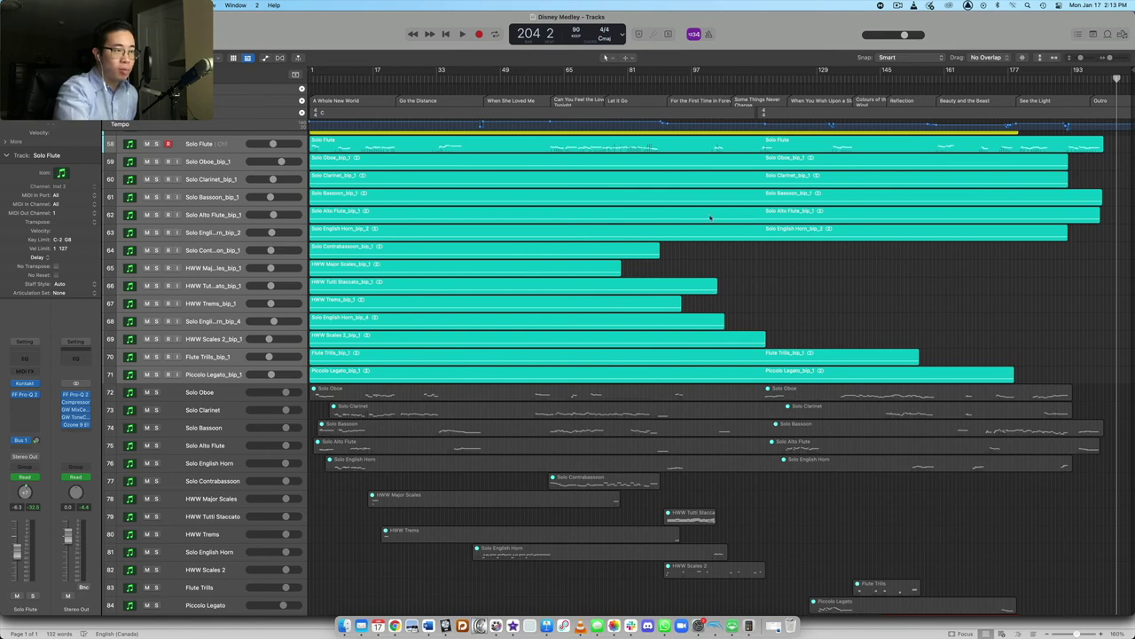
View the string, brass and percussion tracks at the start of the track list and return to the woodwind tracks.
{"action": "scroll", "coordinate": [710, 217], "scroll_direction": "up", "scroll_amount": 20}
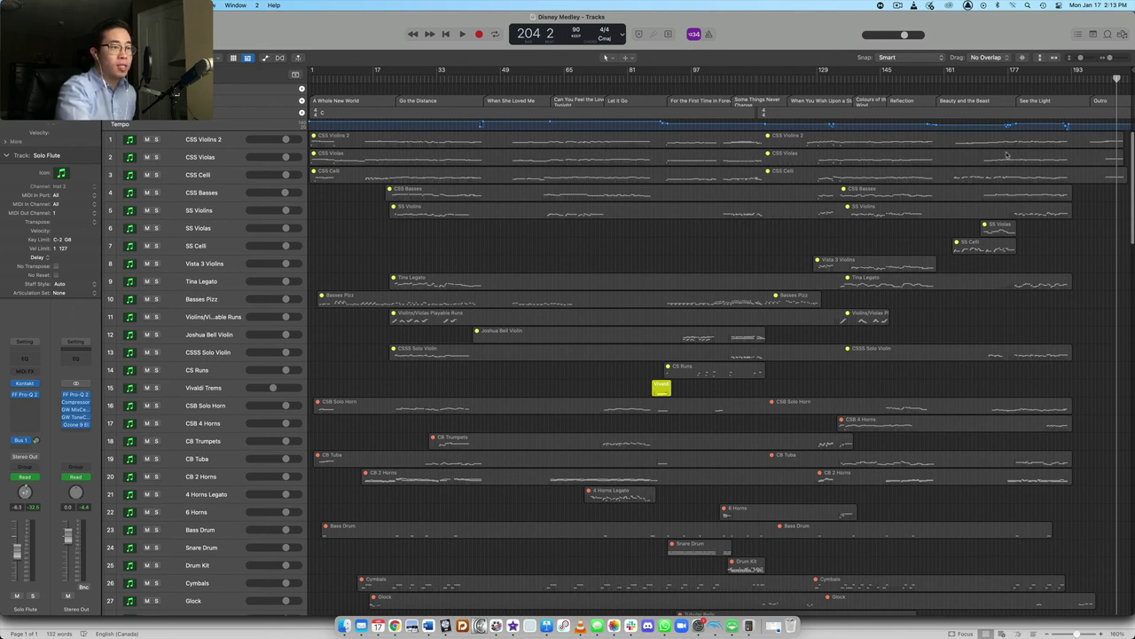
{"action": "scroll", "coordinate": [861, 183], "scroll_direction": "down", "scroll_amount": 20}
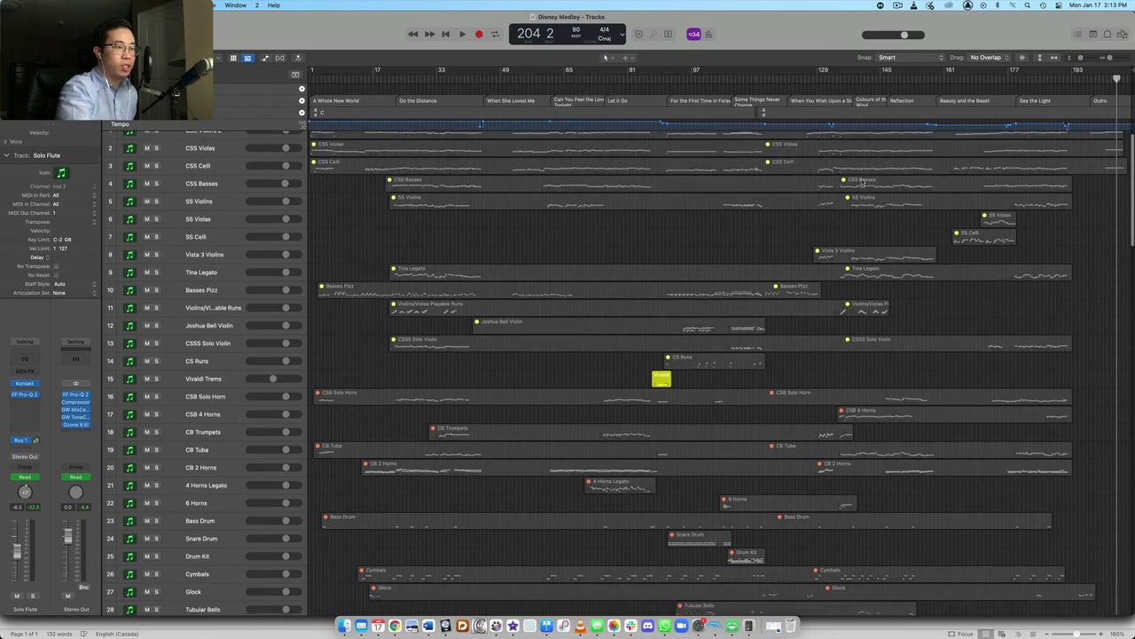
{"action": "scroll", "coordinate": [860, 182], "scroll_direction": "up", "scroll_amount": 2}
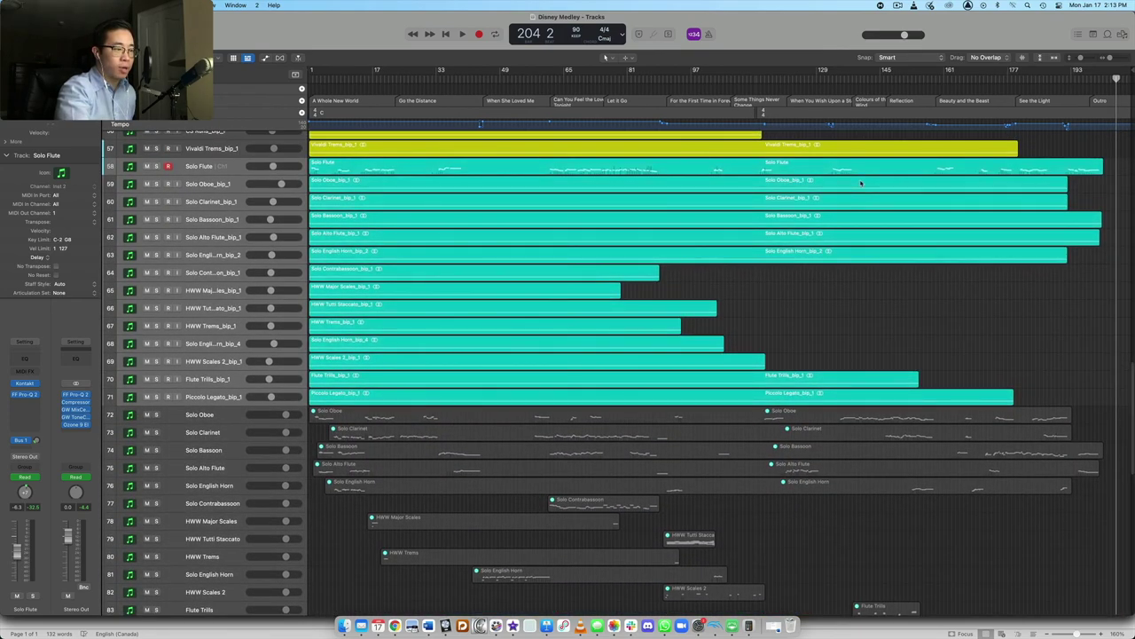